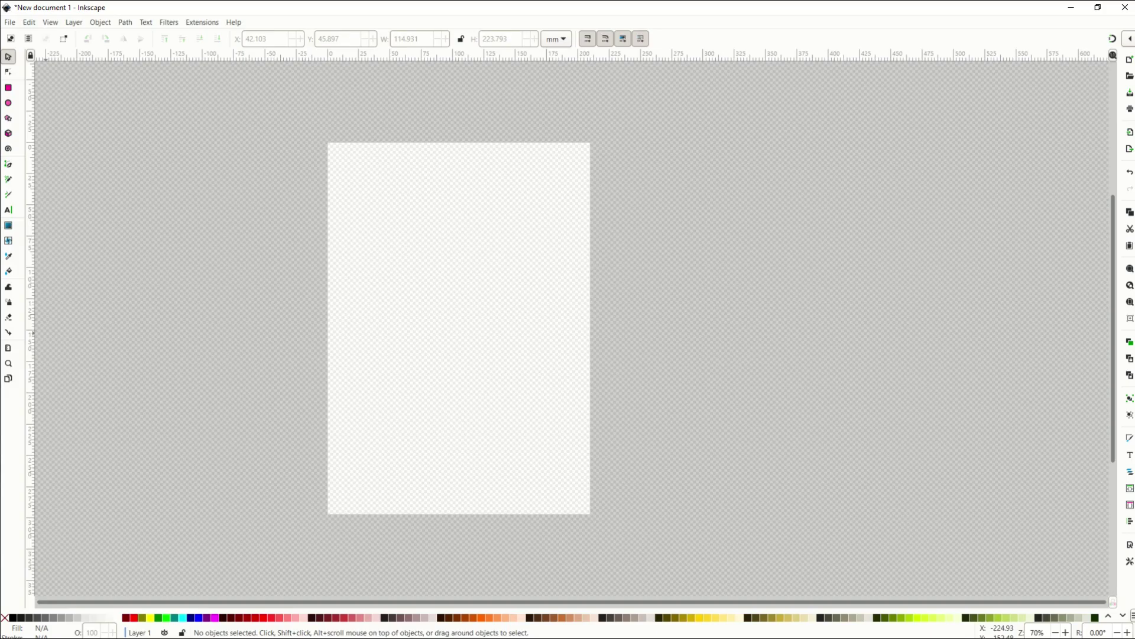
# Browse the Filters menu and close it without applying anything.
pyautogui.click(168, 23)
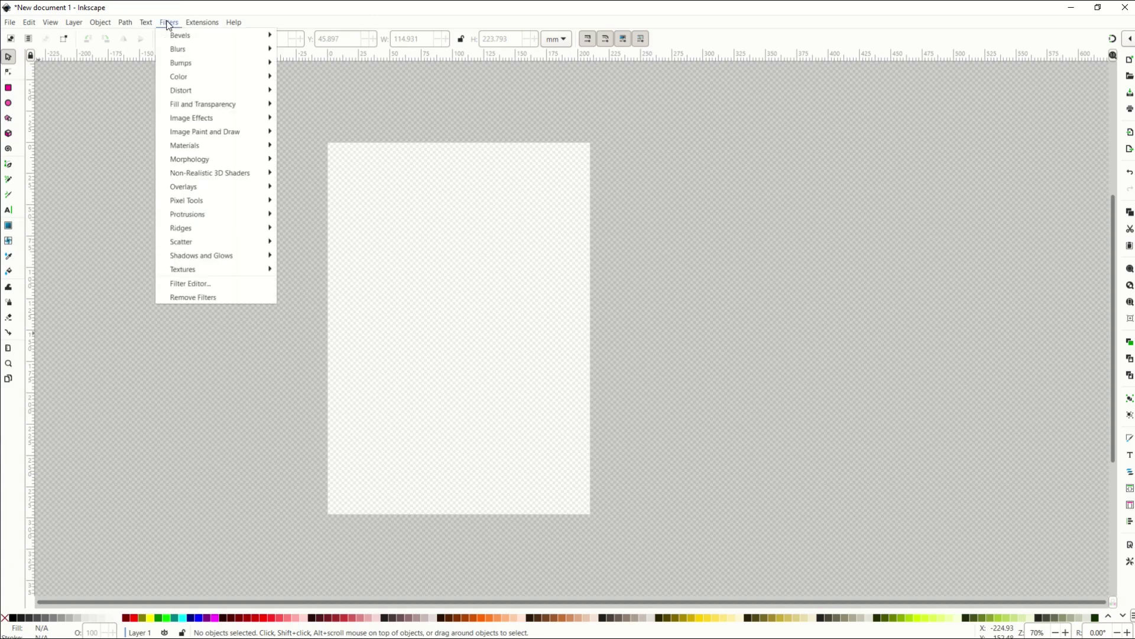
pyautogui.moveTo(210, 273)
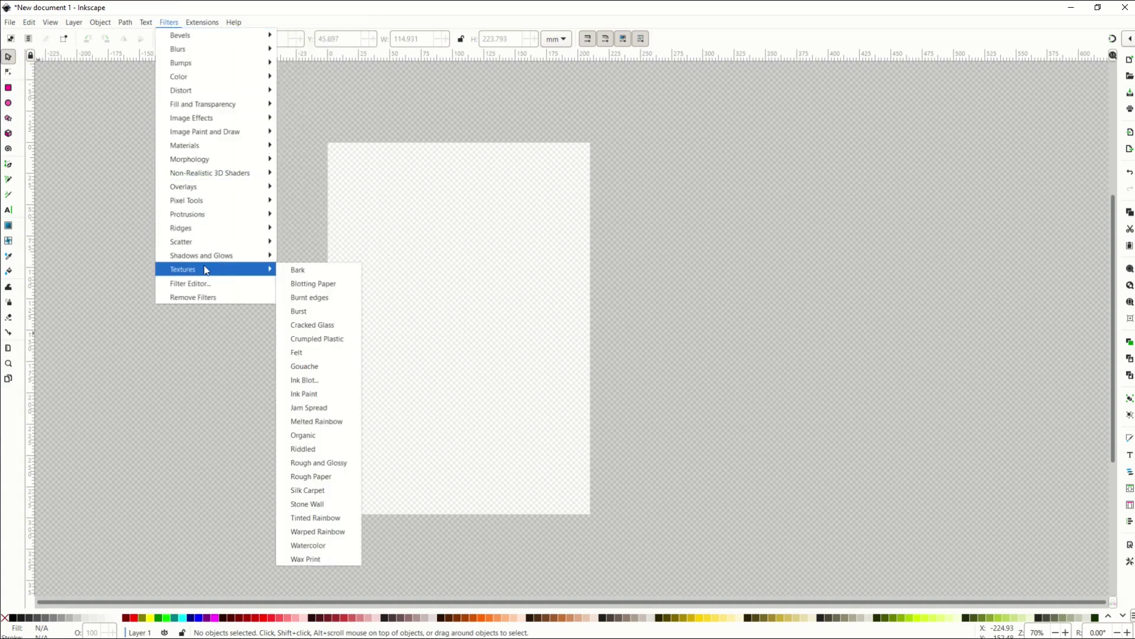
pyautogui.moveTo(195, 36)
pyautogui.click(101, 112)
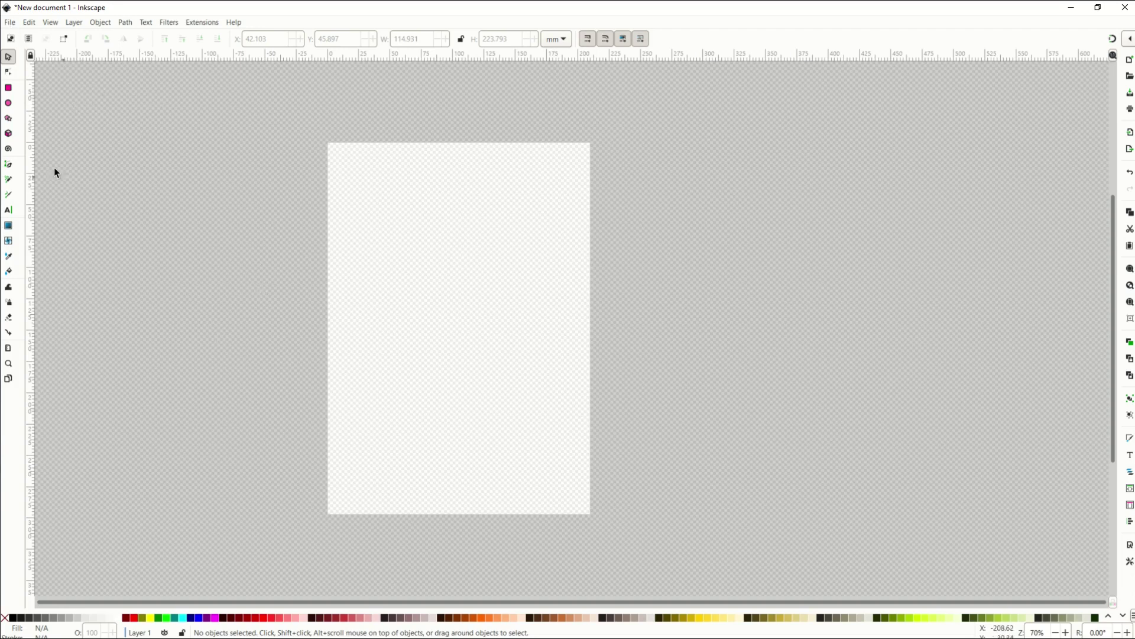
# Draw a roughly 167 × 167 mm square in the upper page and fill it red.
pyautogui.click(8, 89)
pyautogui.moveTo(348, 218); pyautogui.dragTo(557, 426)
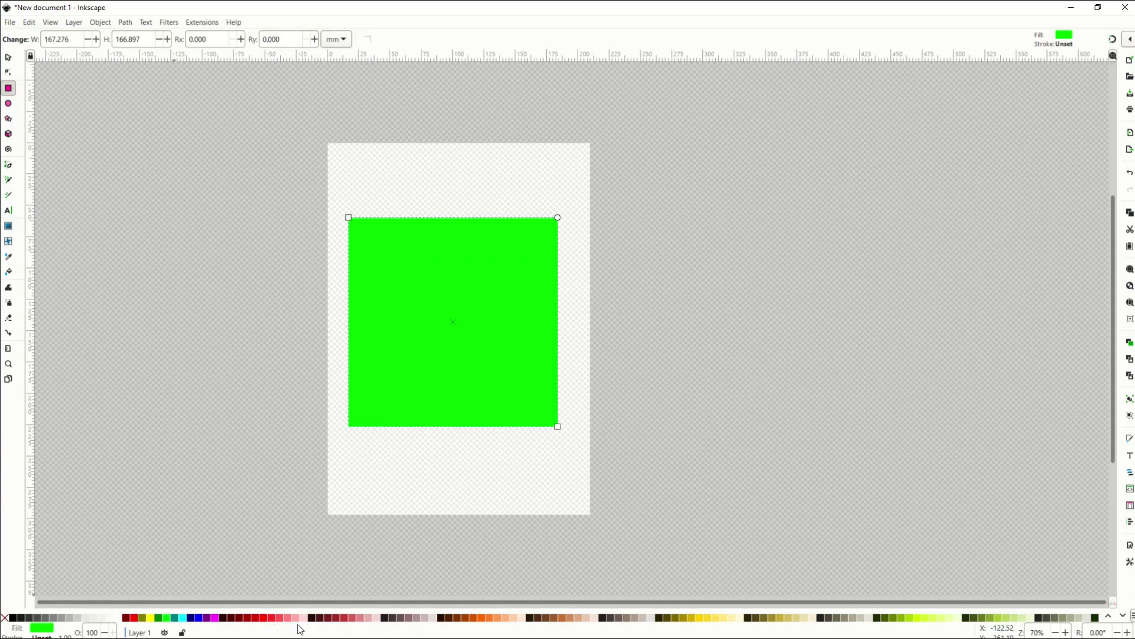
pyautogui.click(276, 619)
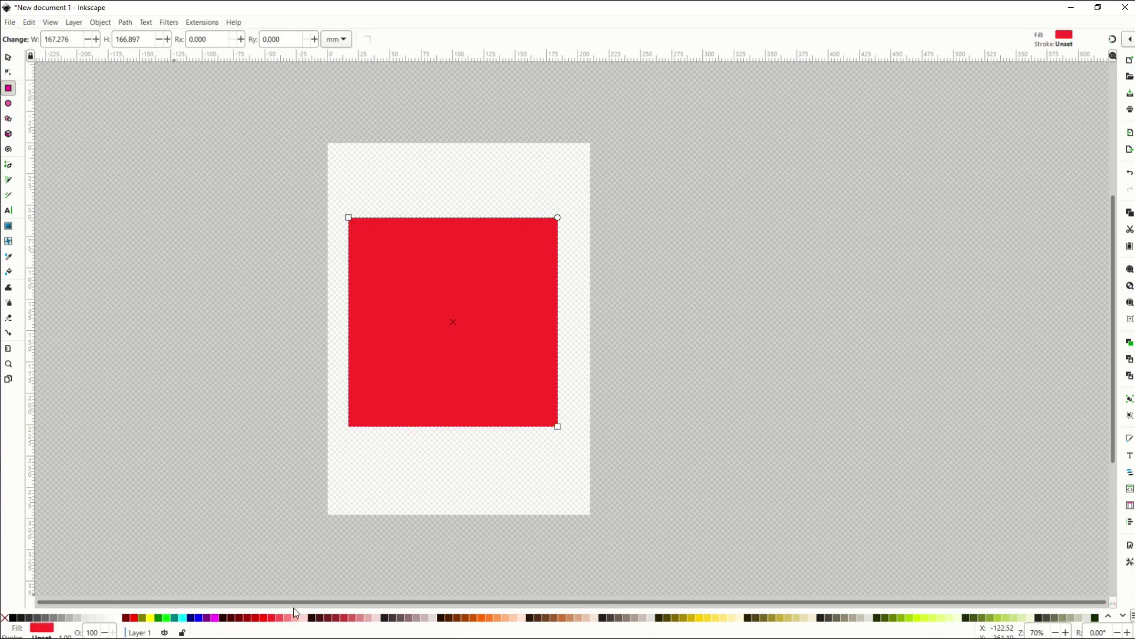
pyautogui.click(168, 23)
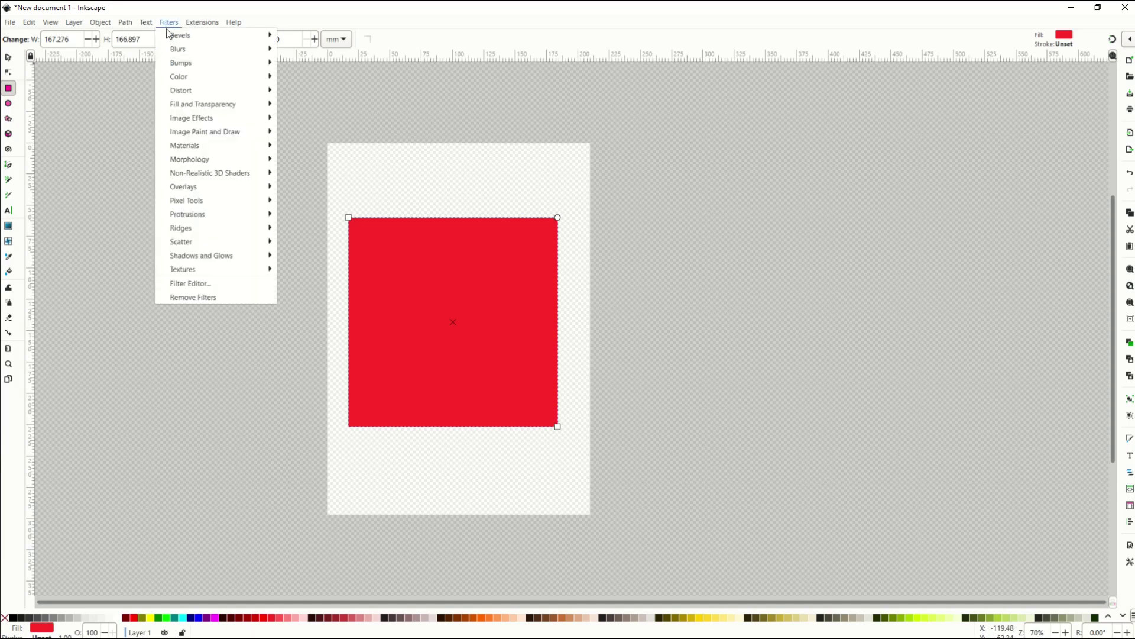
pyautogui.moveTo(186, 110)
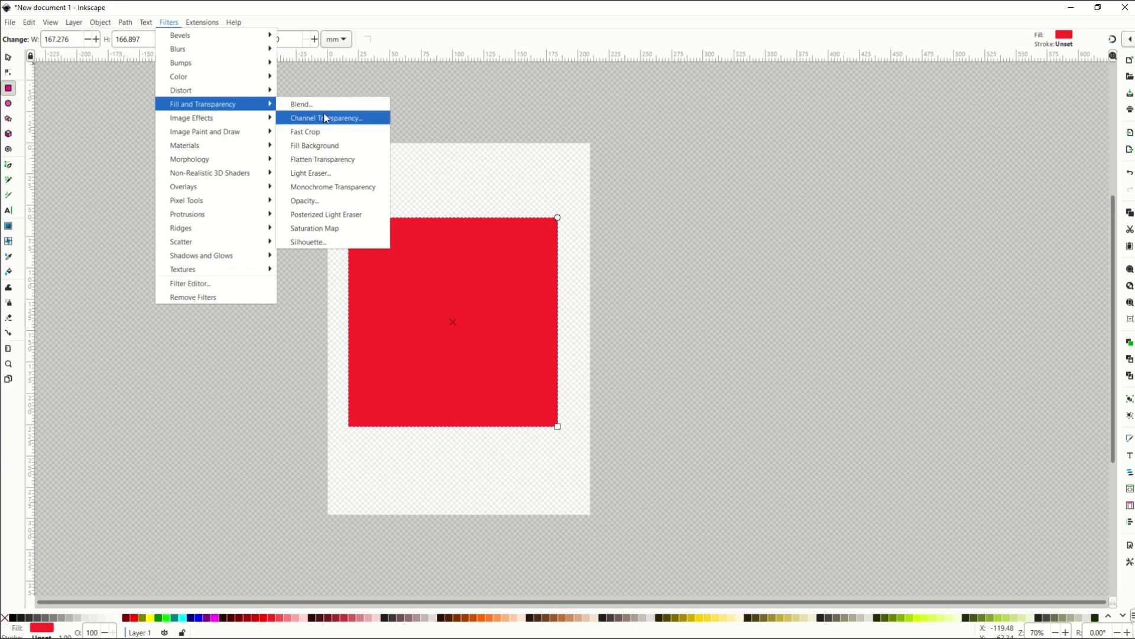
pyautogui.click(311, 242)
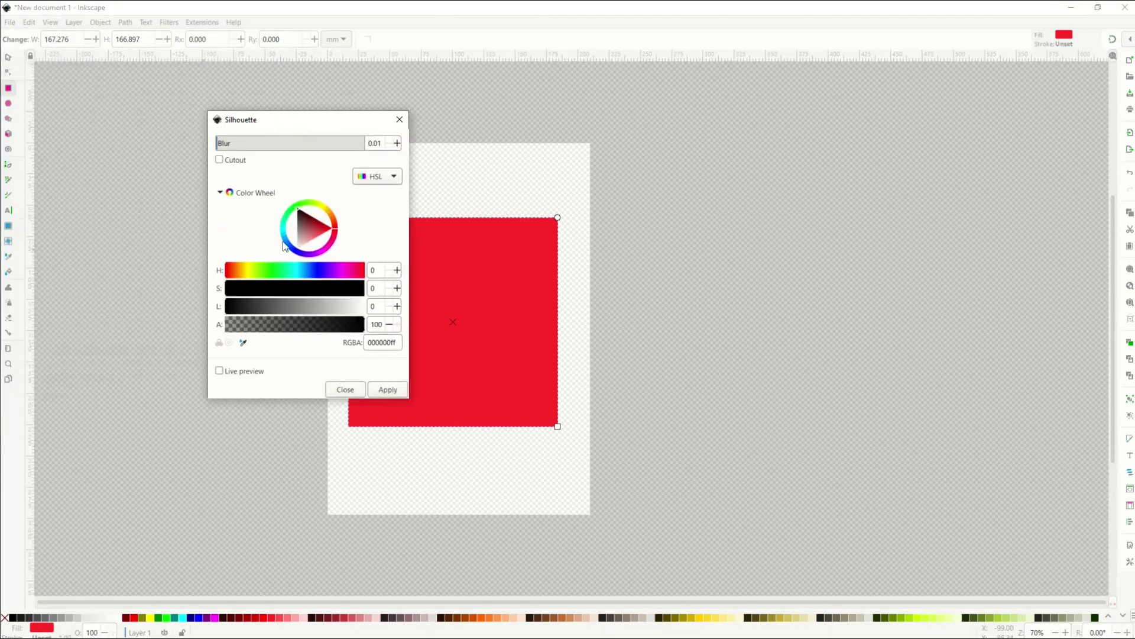
pyautogui.moveTo(302, 239); pyautogui.dragTo(290, 202)
pyautogui.click(383, 389)
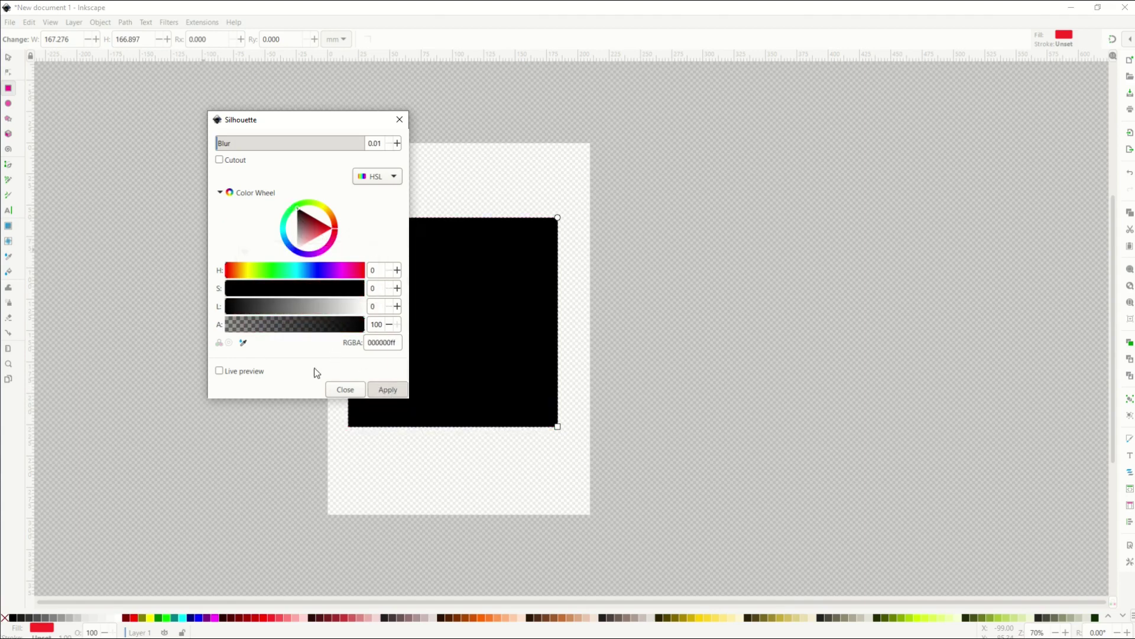
pyautogui.moveTo(242, 112); pyautogui.dragTo(153, 114)
pyautogui.click(309, 118)
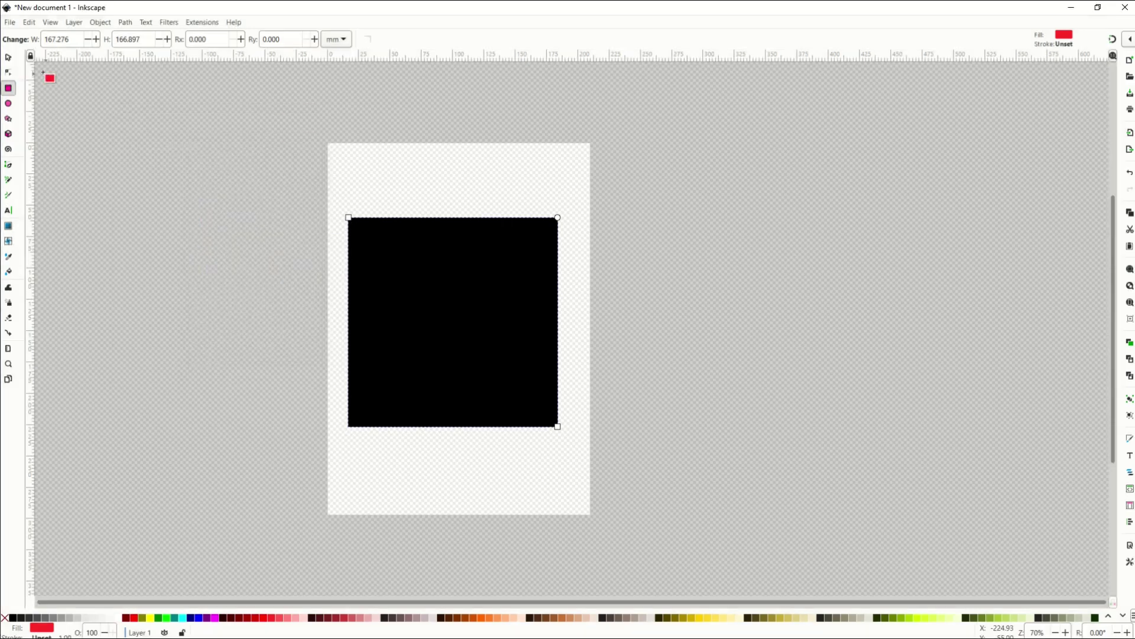
pyautogui.click(29, 22)
pyautogui.click(36, 33)
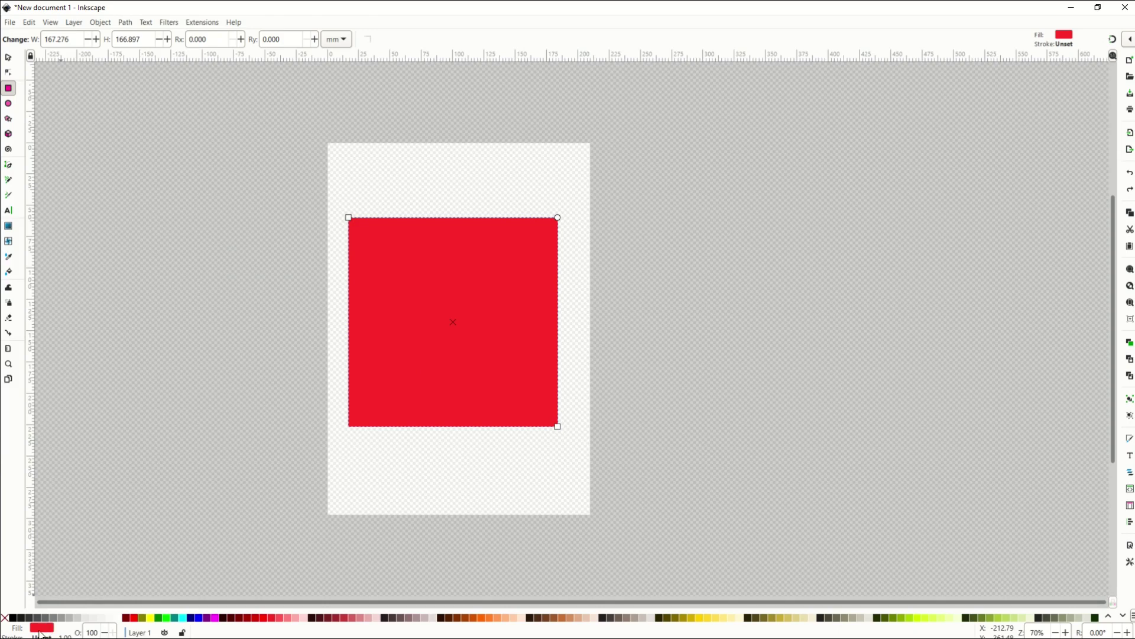
# Apply the Bevels › Fat Oil filter to the red square.
pyautogui.click(167, 23)
pyautogui.moveTo(173, 38)
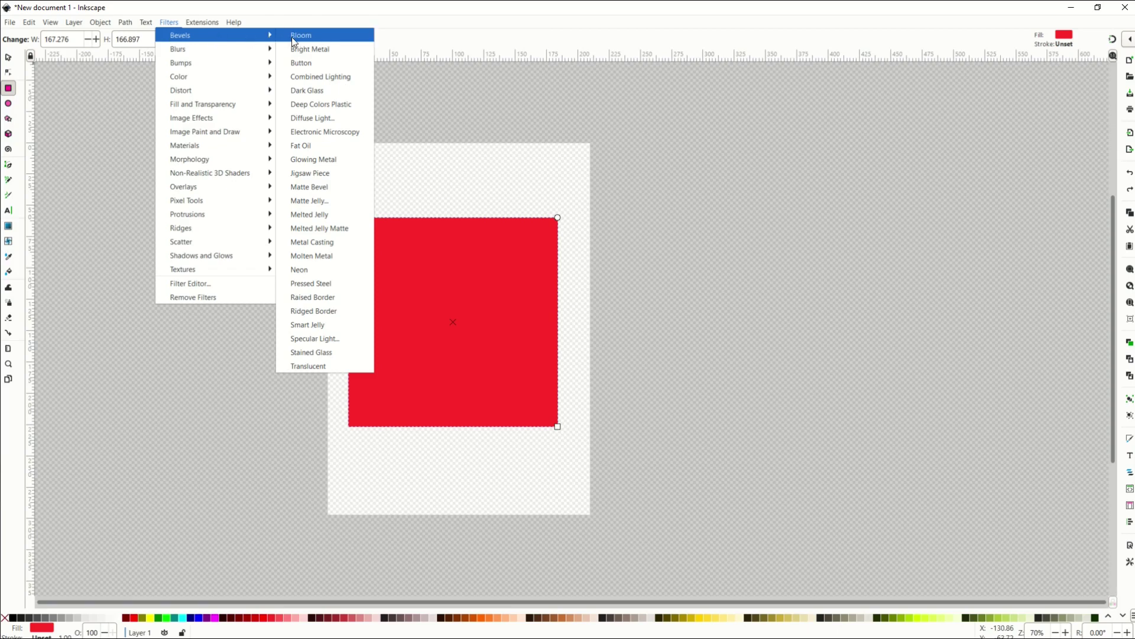
pyautogui.click(310, 151)
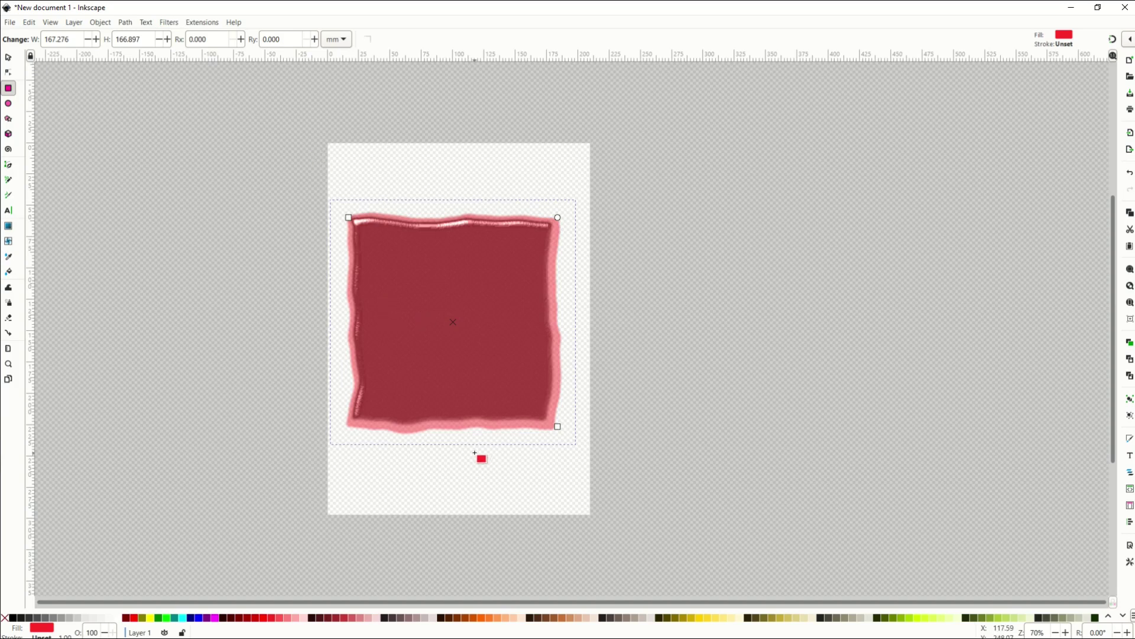
pyautogui.click(168, 23)
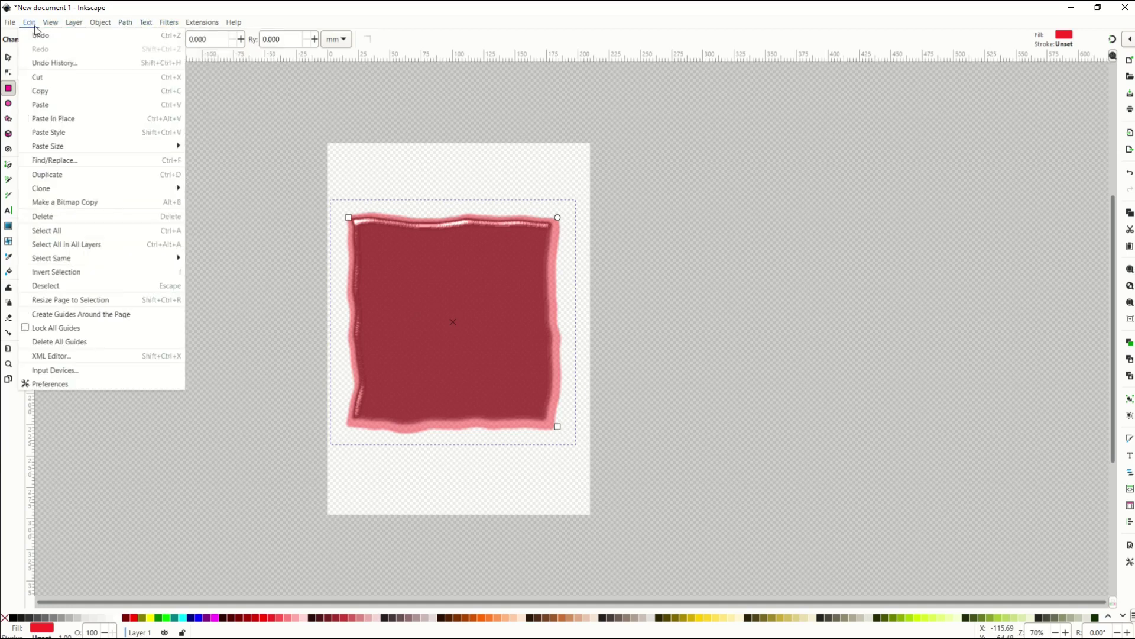
# Undo Fat Oil, apply Image Effects › Film Grain instead, and zoom to inspect the grain.
pyautogui.click(36, 36)
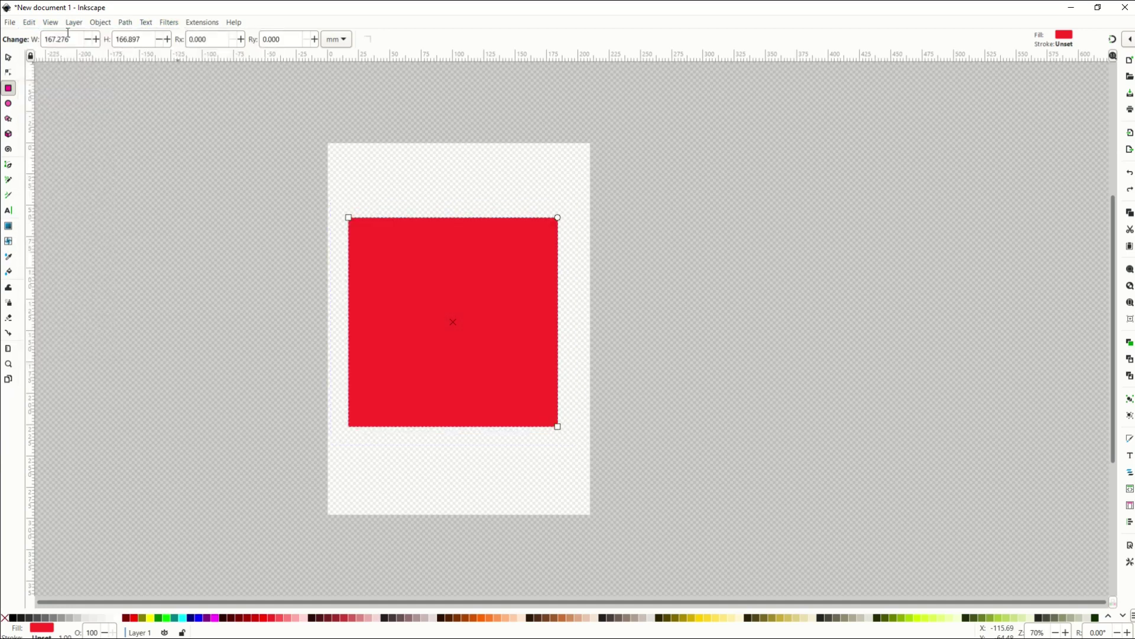
pyautogui.click(164, 25)
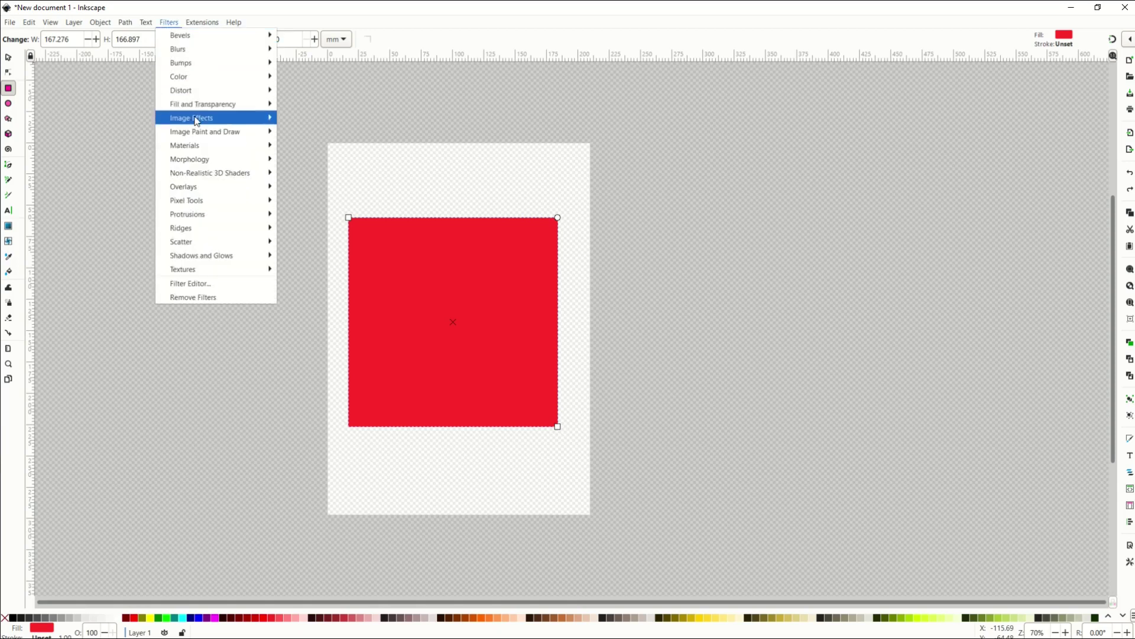
pyautogui.moveTo(197, 120)
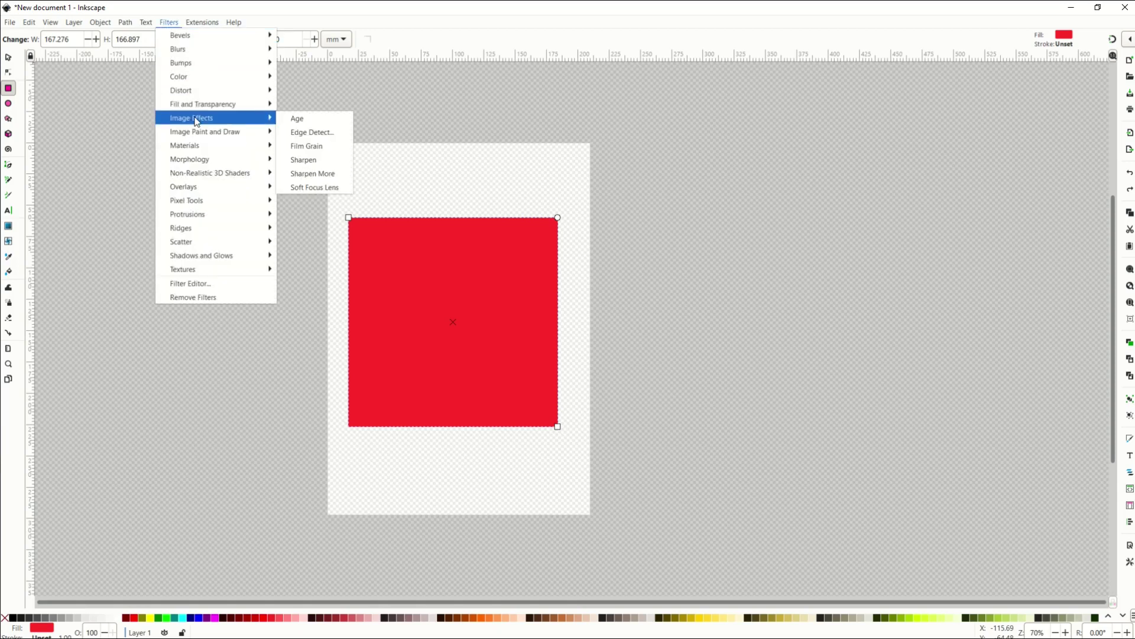
pyautogui.click(312, 147)
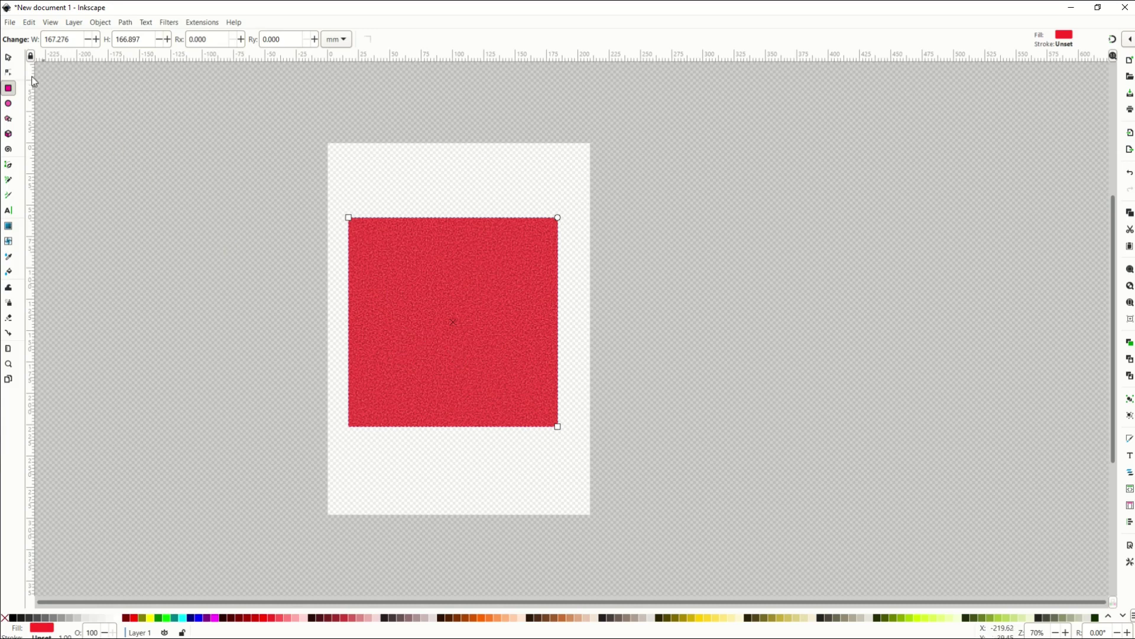
pyautogui.click(8, 57)
pyautogui.scroll(3, 333, 335)
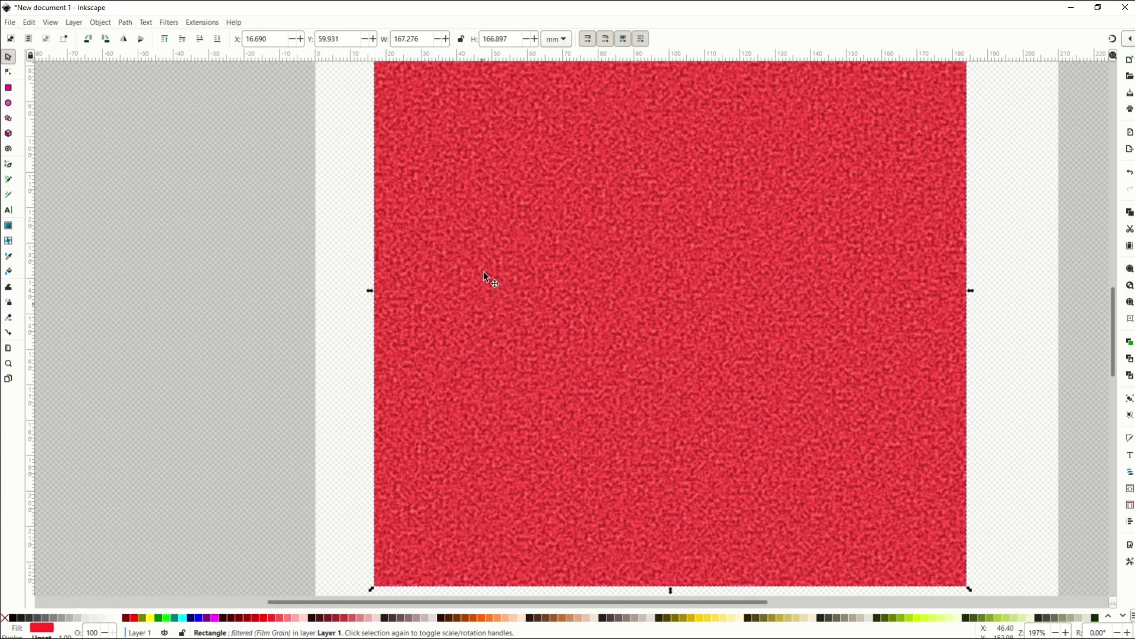
pyautogui.scroll(-1, 580, 307)
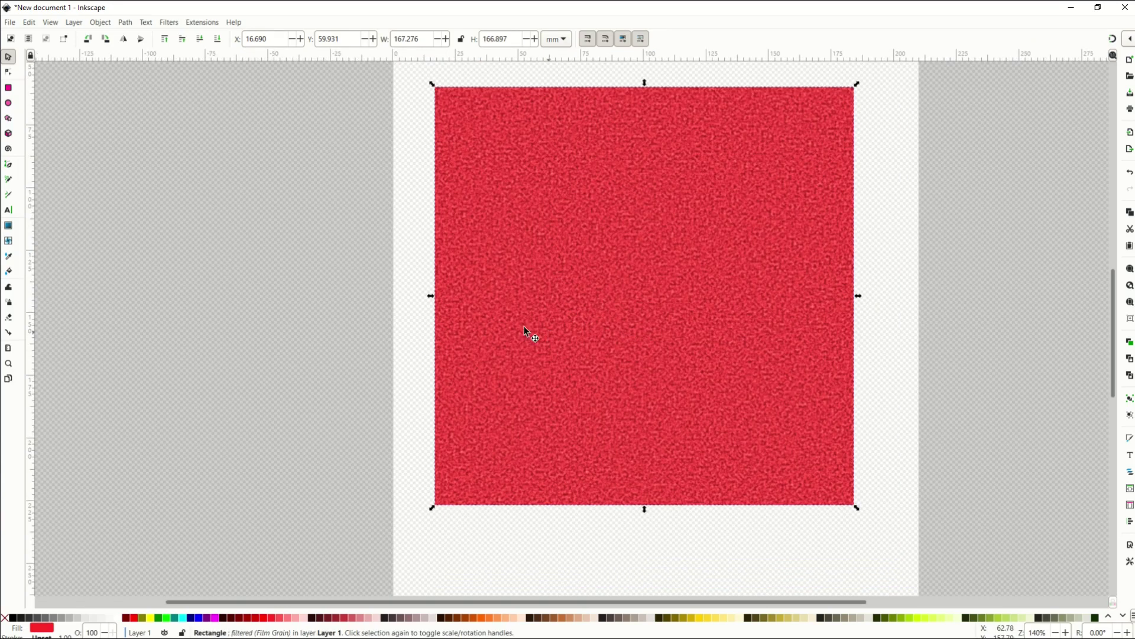
pyautogui.scroll(-2, 379, 276)
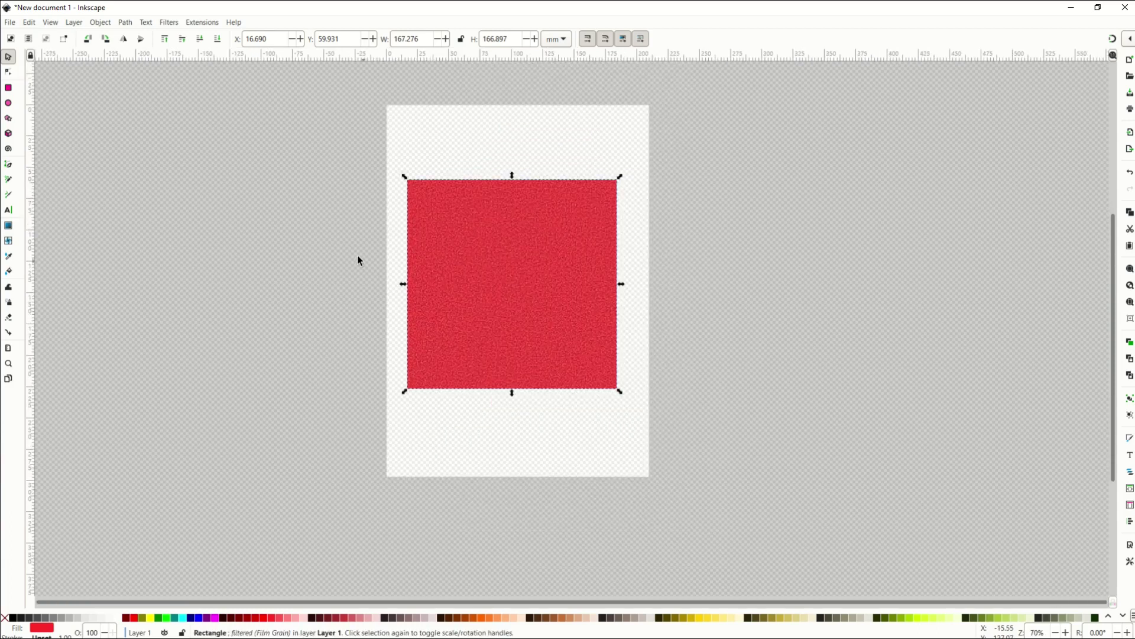
# Delete the rectangle and draw a large yellow ellipse in the middle of the page.
pyautogui.press('Delete')
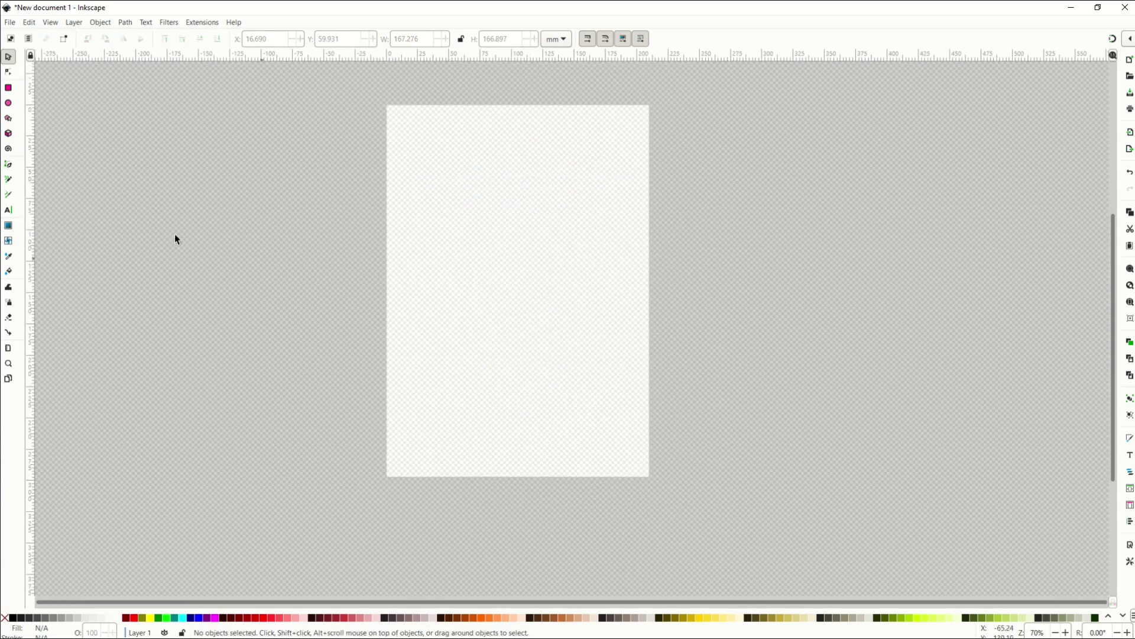
pyautogui.click(8, 103)
pyautogui.moveTo(404, 175); pyautogui.dragTo(619, 406)
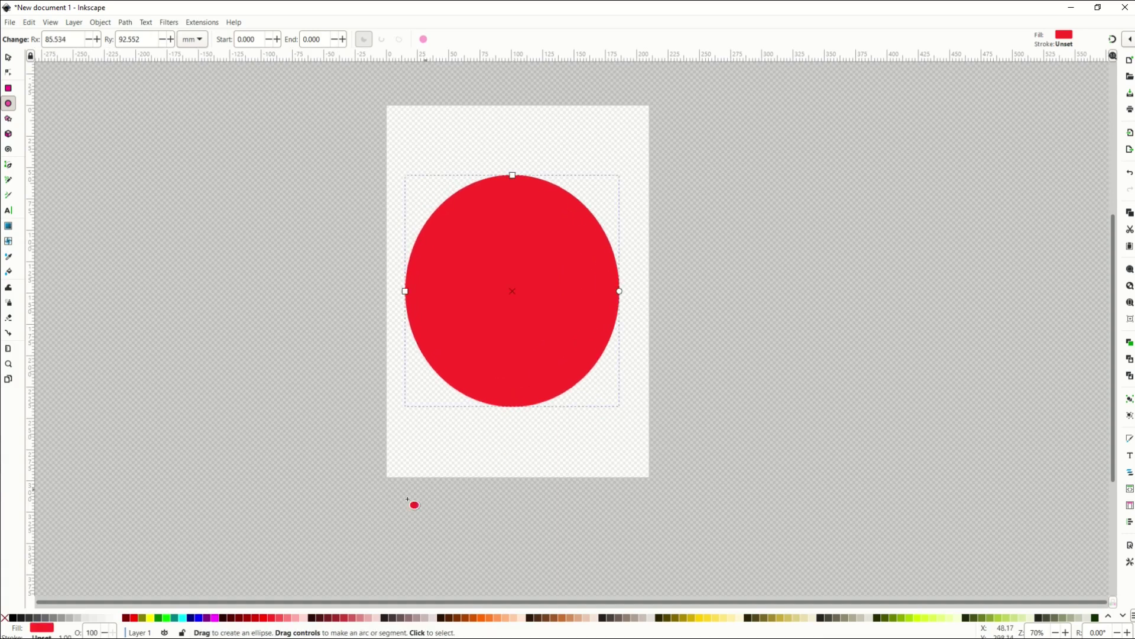
pyautogui.click(150, 618)
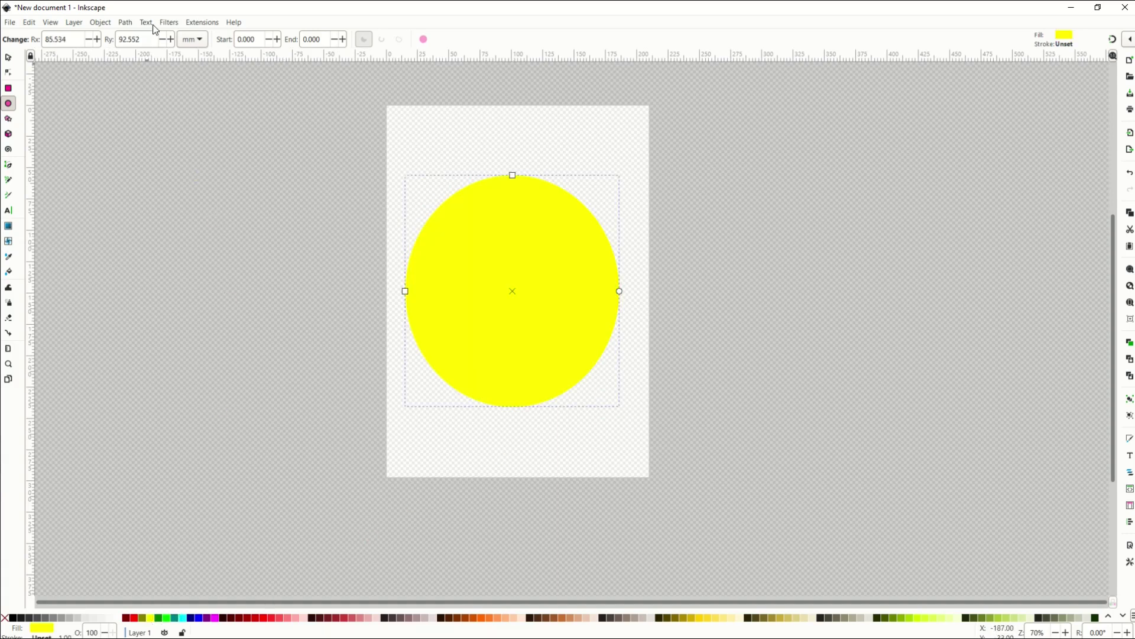
# Apply the Overlays › Clouds filter to the ellipse and recolour it blue.
pyautogui.click(168, 22)
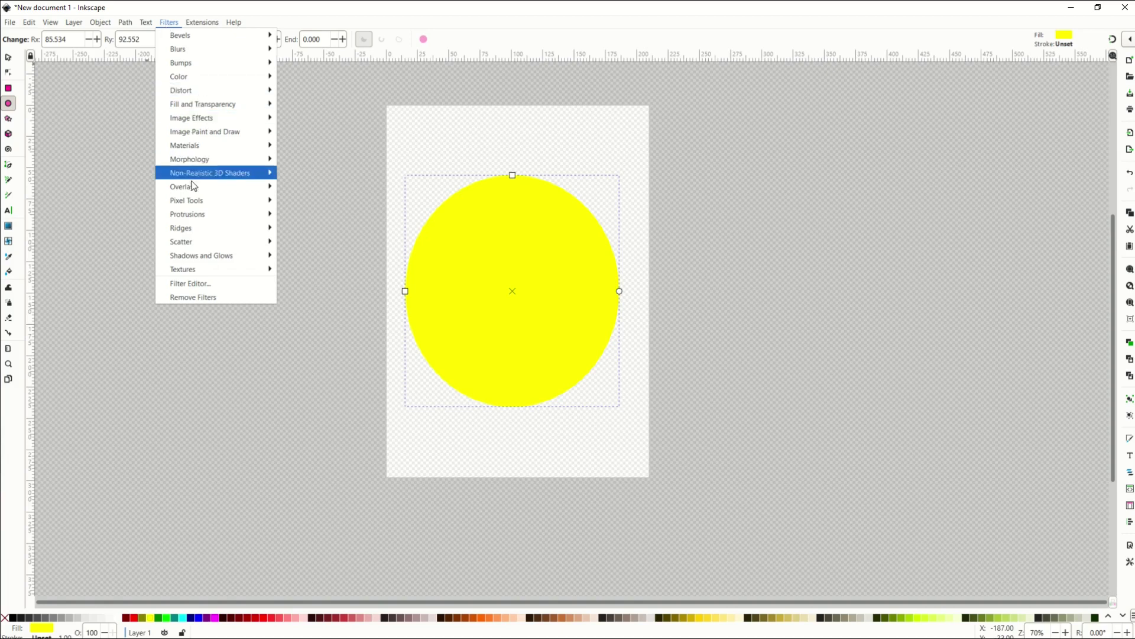
pyautogui.moveTo(195, 189)
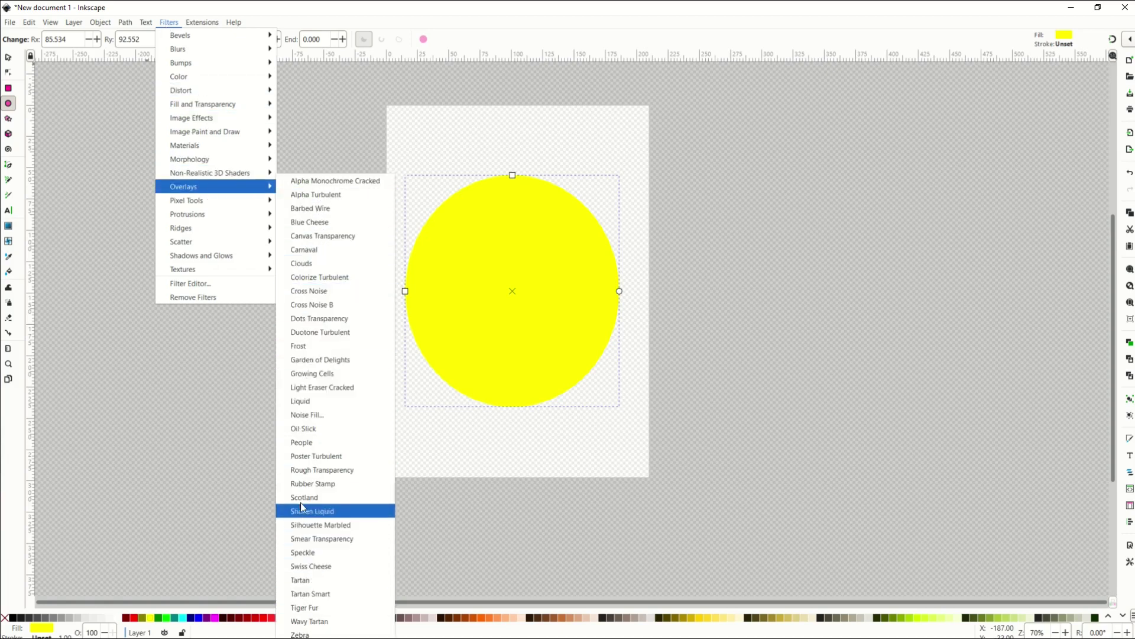
pyautogui.click(293, 268)
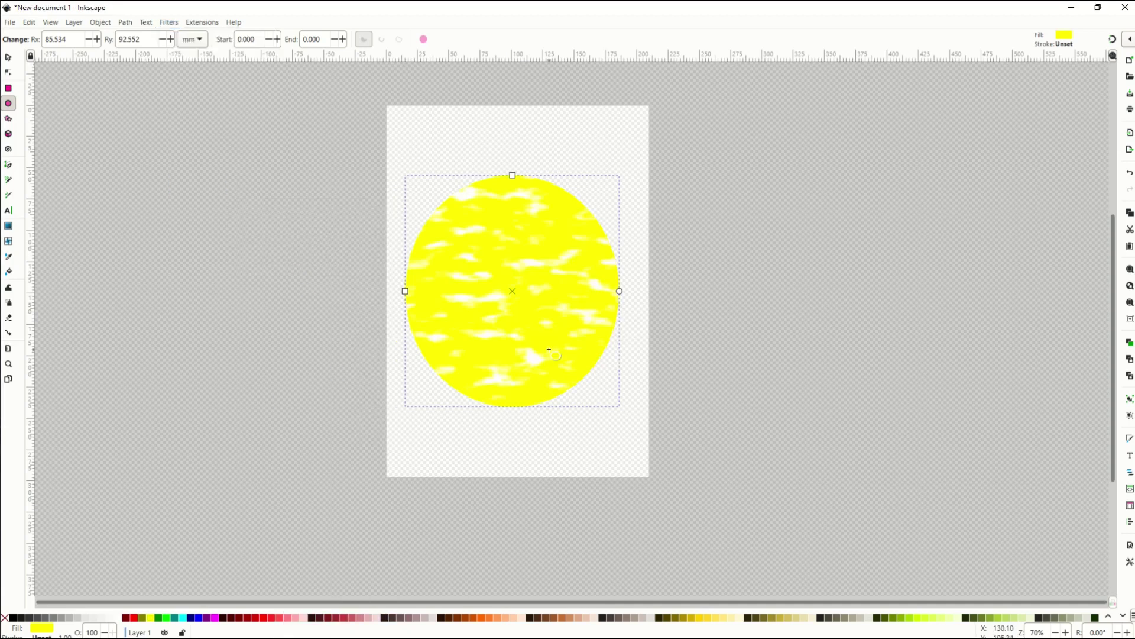
pyautogui.click(191, 617)
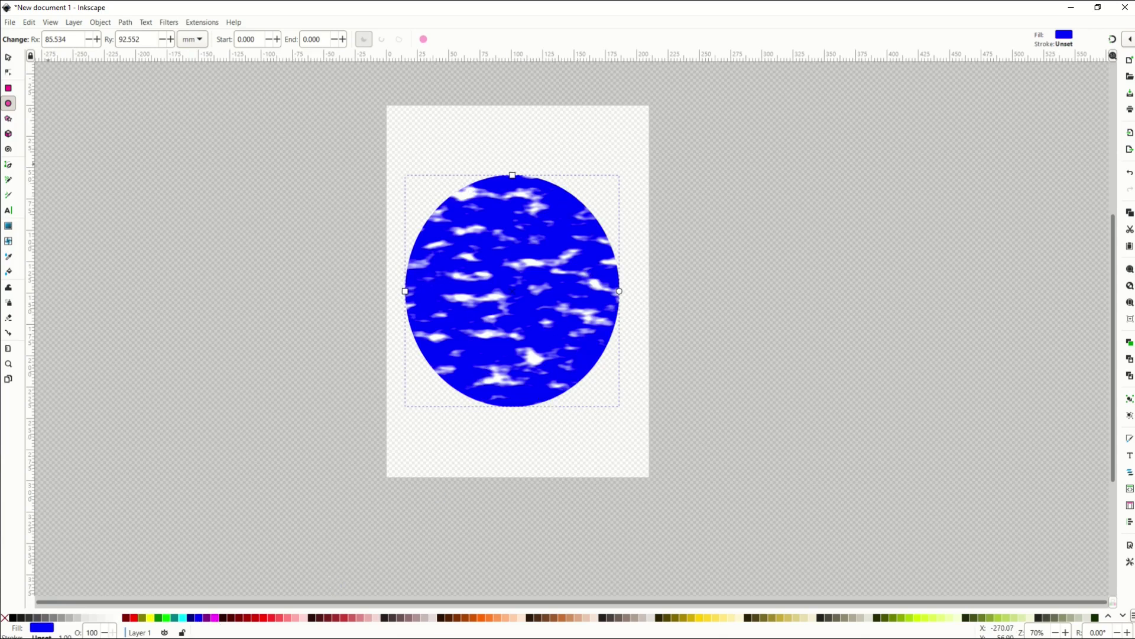
# Nudge the ellipse right and down and widen it toward the left.
pyautogui.click(9, 58)
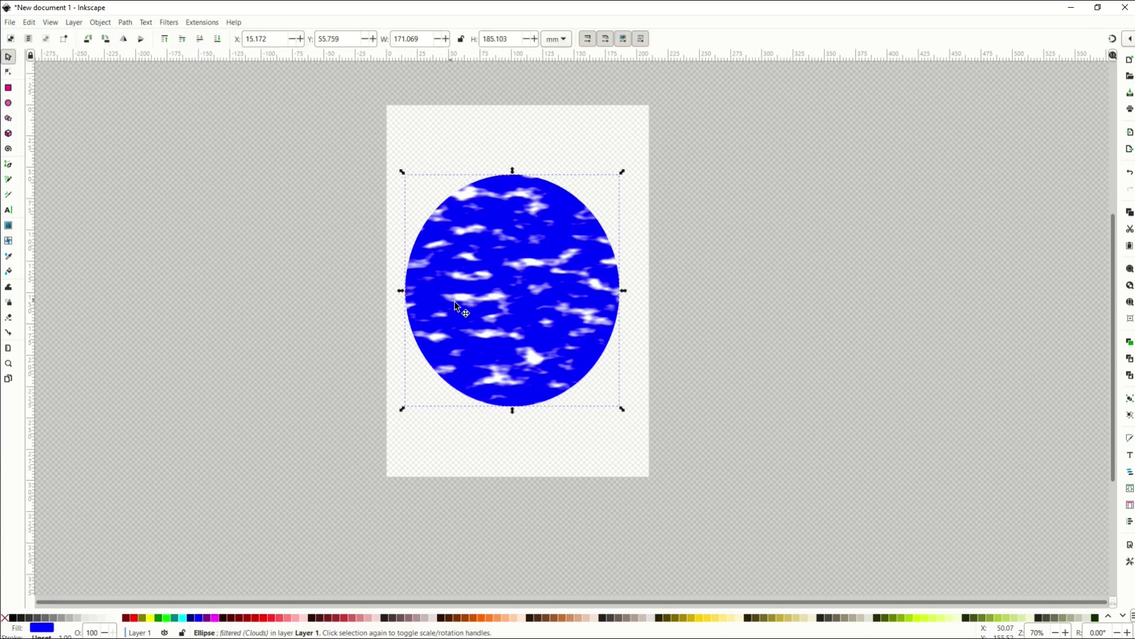
pyautogui.moveTo(482, 338)
pyautogui.mouseDown()
pyautogui.moveTo(494, 345)
pyautogui.moveTo(485, 340)
pyautogui.mouseUp()
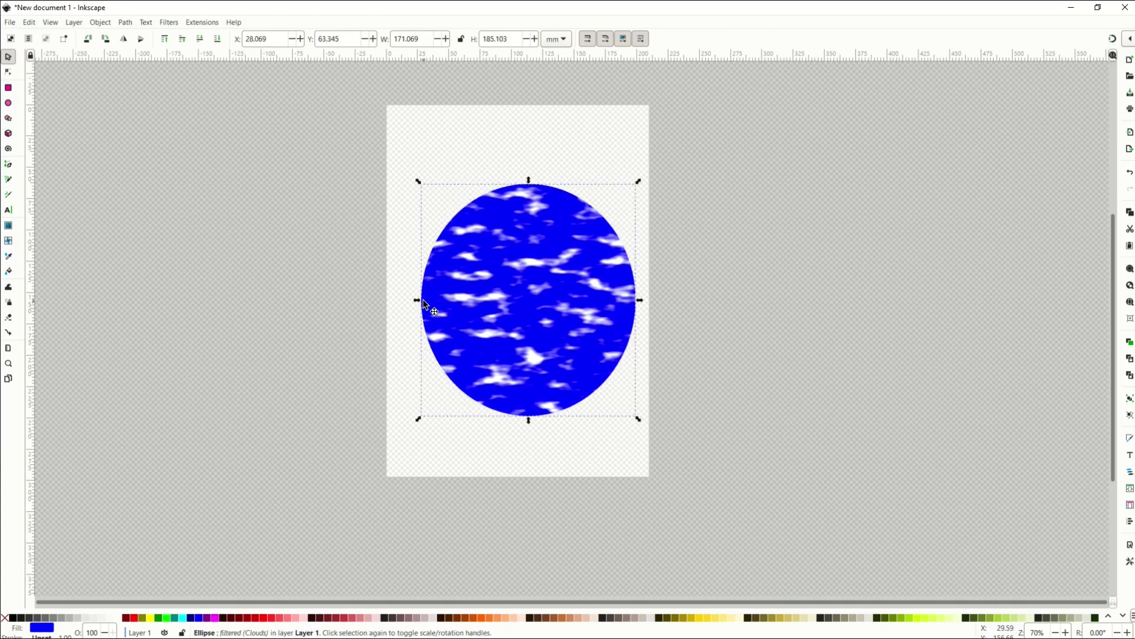
pyautogui.moveTo(417, 301); pyautogui.dragTo(434, 273)
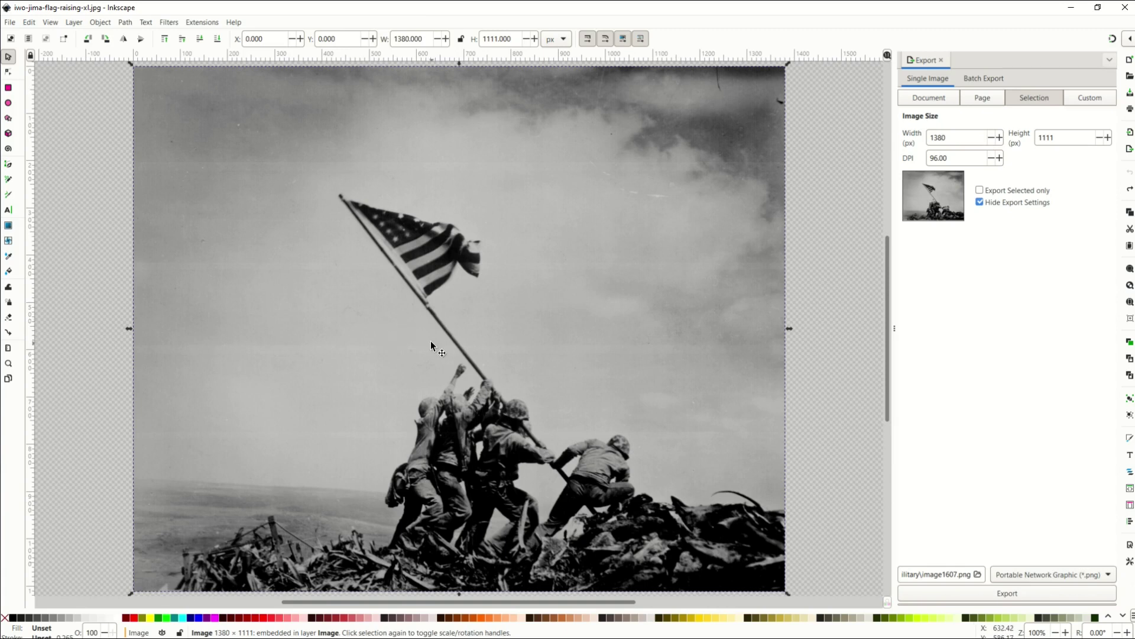
# Try the Image Paint and Draw › Old Postcard filter on the photo, then undo it.
pyautogui.click(172, 24)
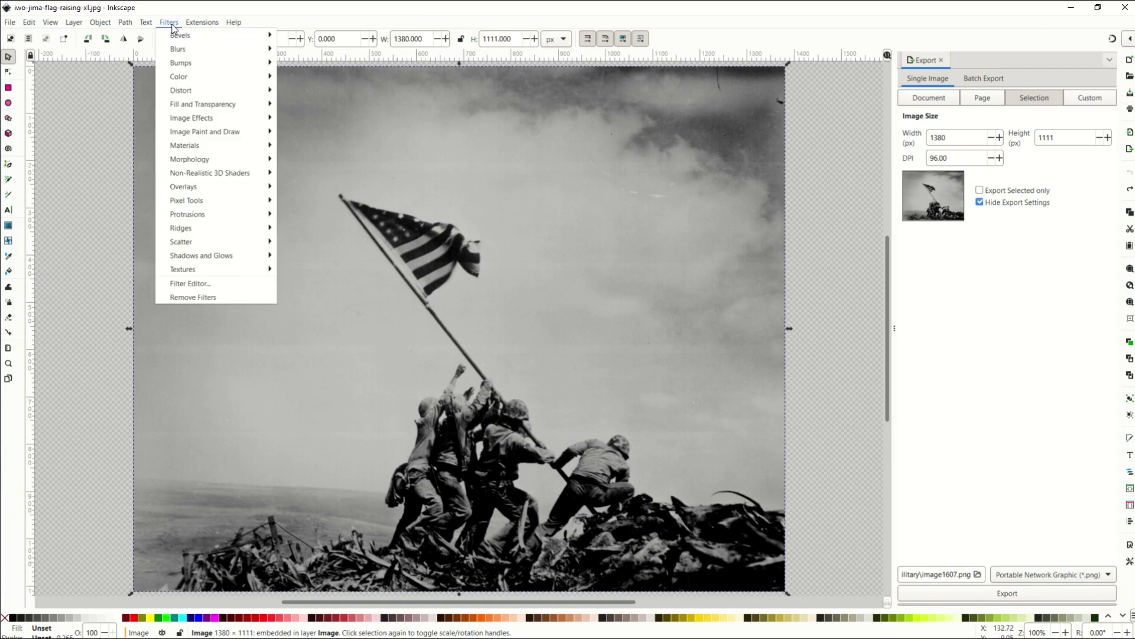
pyautogui.moveTo(197, 134)
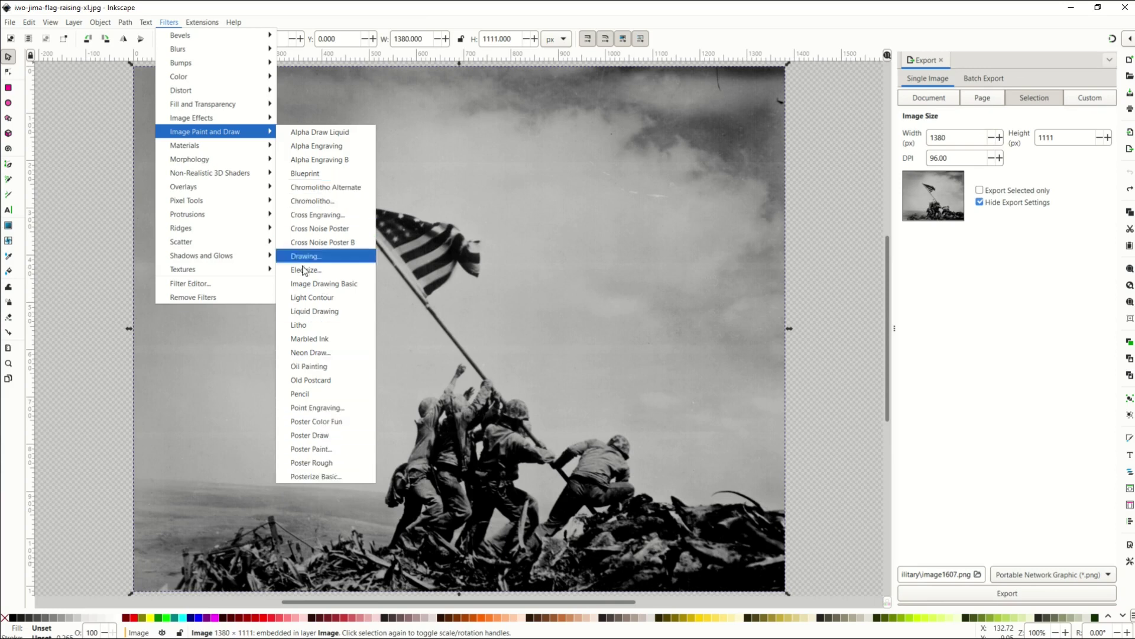
pyautogui.click(300, 381)
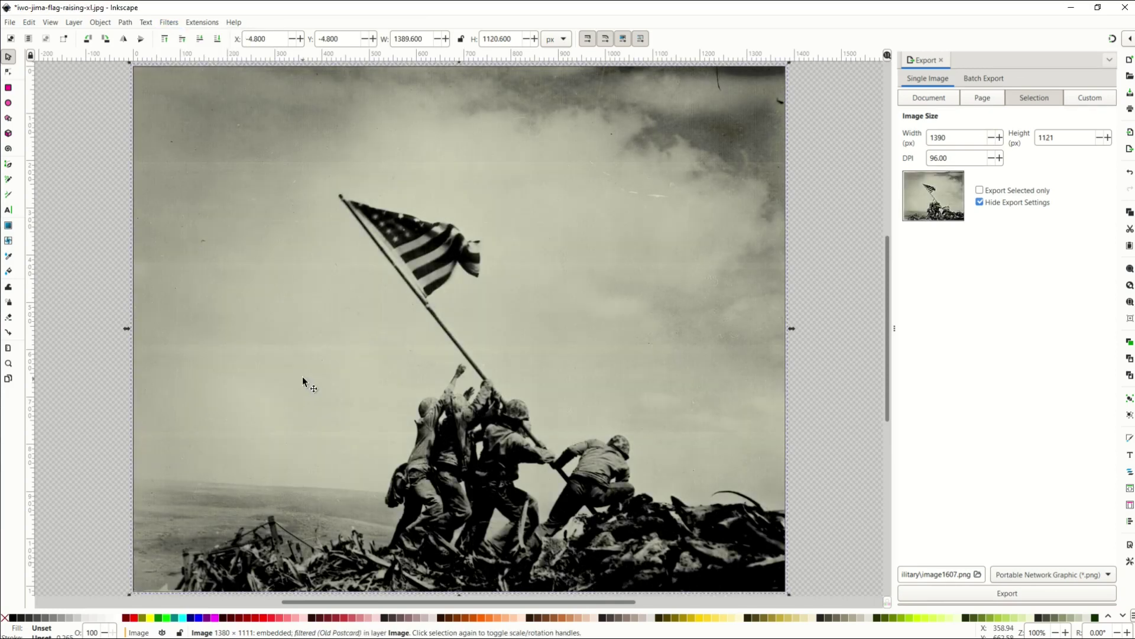
pyautogui.click(31, 22)
pyautogui.click(37, 36)
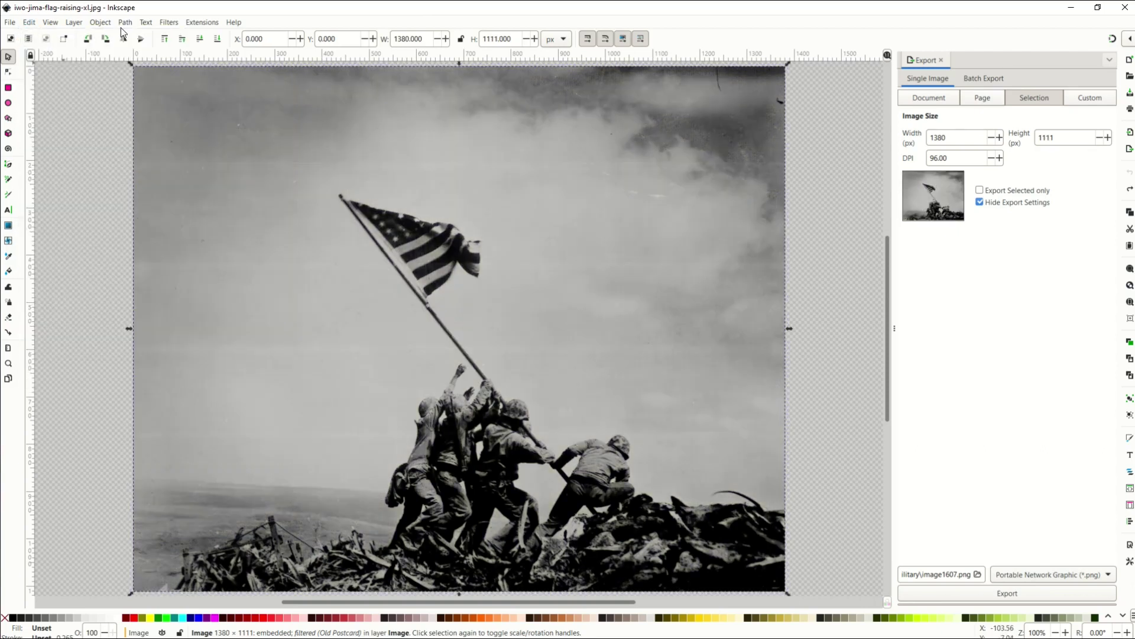
# Try the Poster Draw filter on the photo, then undo it.
pyautogui.click(169, 23)
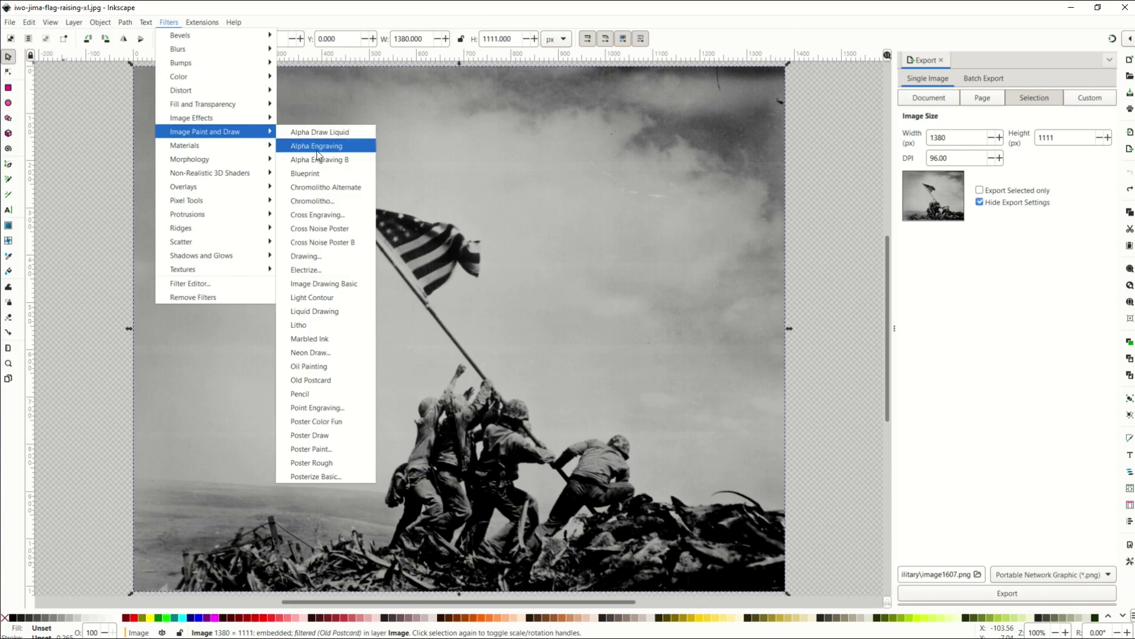
pyautogui.click(327, 436)
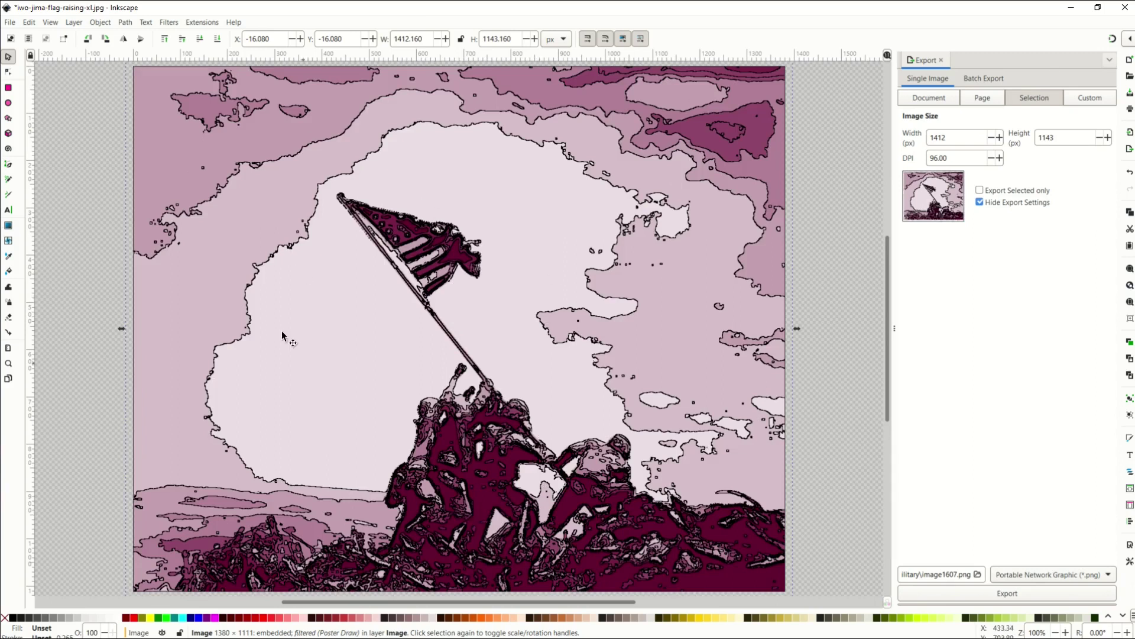
pyautogui.click(30, 23)
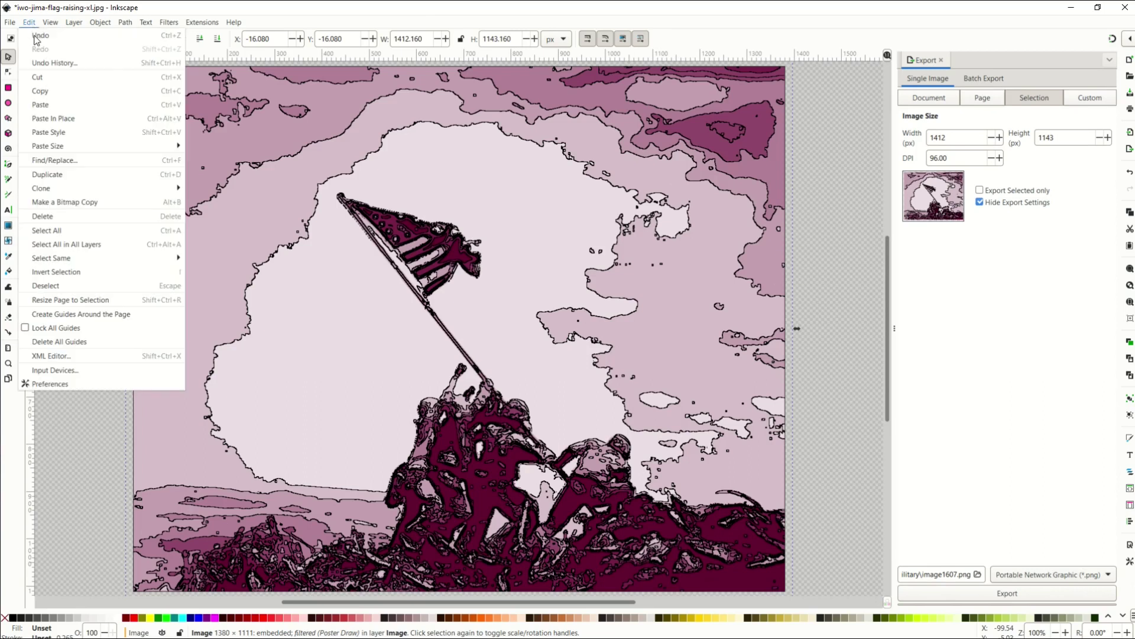
pyautogui.click(35, 37)
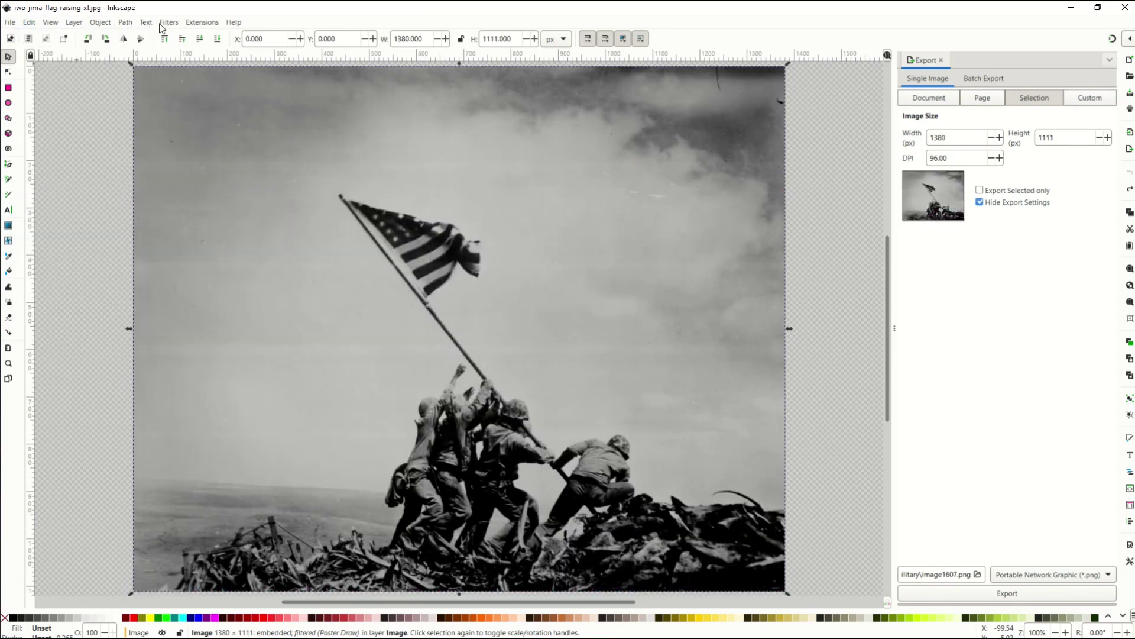
pyautogui.click(161, 28)
# Apply Poster Color Fun to the photo, then bring up the Drawing filter's settings.
pyautogui.click(236, 190)
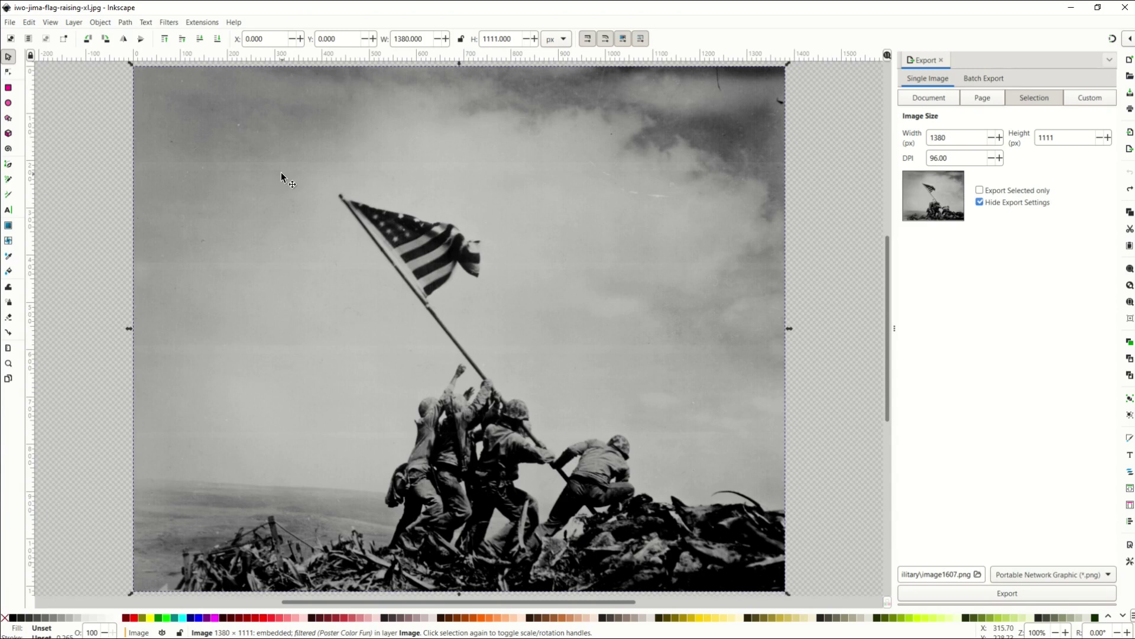
pyautogui.click(168, 26)
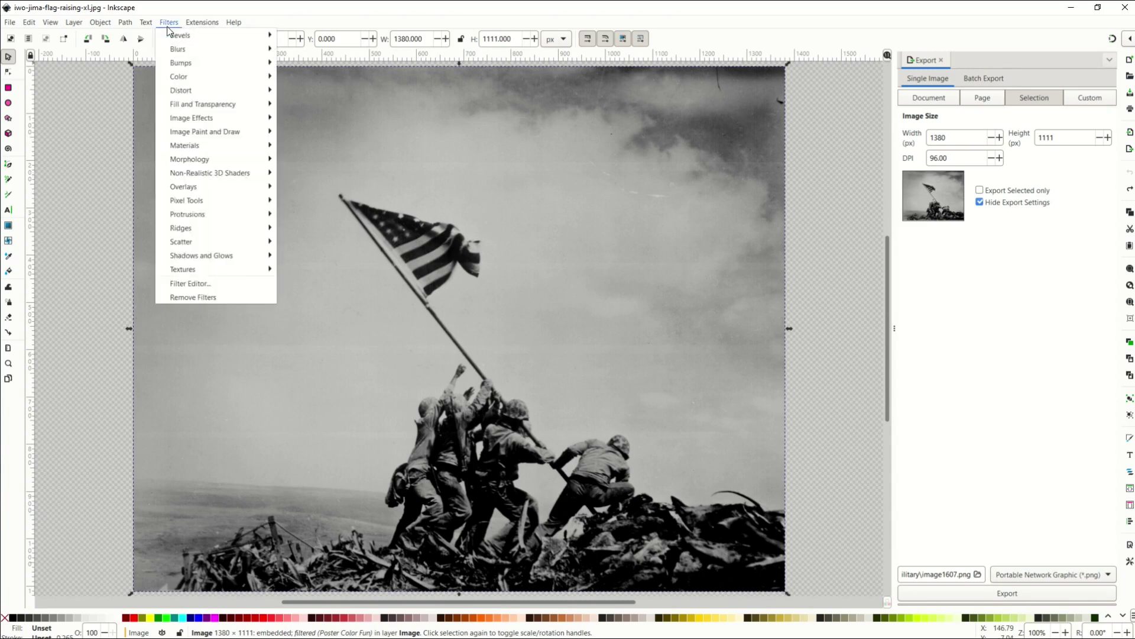
pyautogui.moveTo(195, 135)
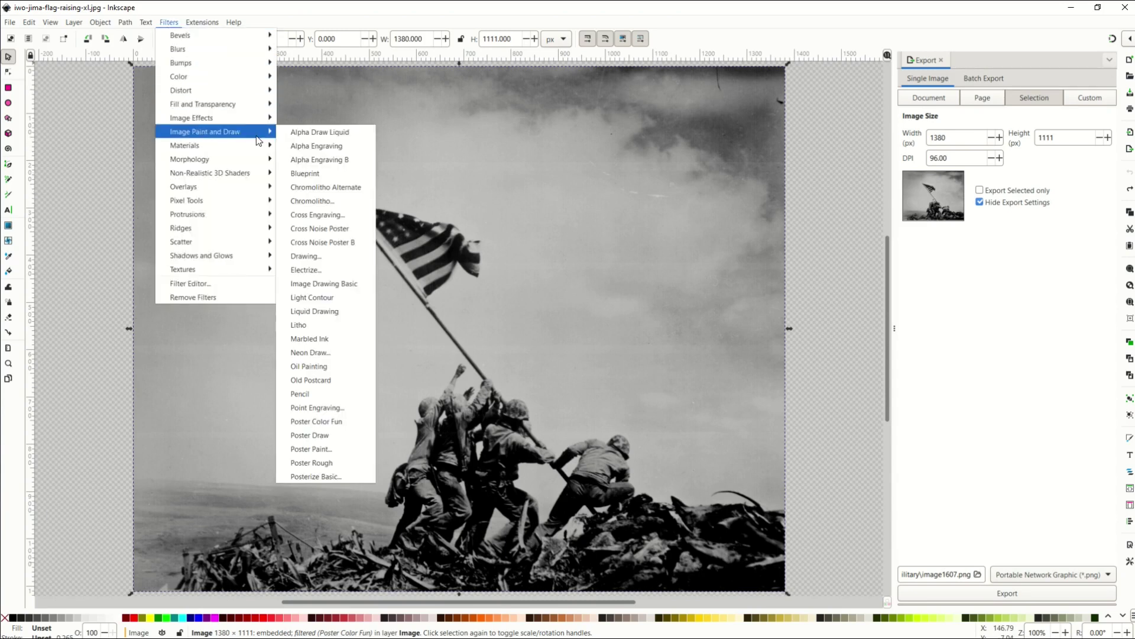
pyautogui.click(312, 257)
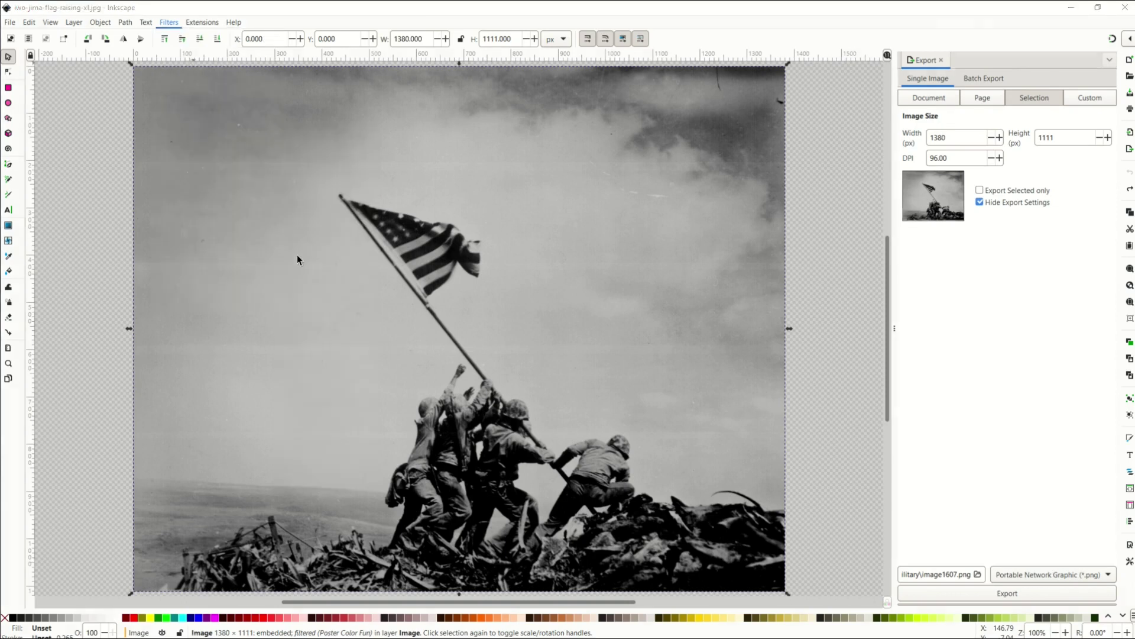
# Live-preview the Drawing filter with Melt level lowered to 0.14, then close the dialog.
pyautogui.moveTo(327, 168)
pyautogui.mouseDown()
pyautogui.moveTo(451, 175)
pyautogui.moveTo(395, 177)
pyautogui.moveTo(174, 132)
pyautogui.moveTo(186, 125)
pyautogui.mouseUp()
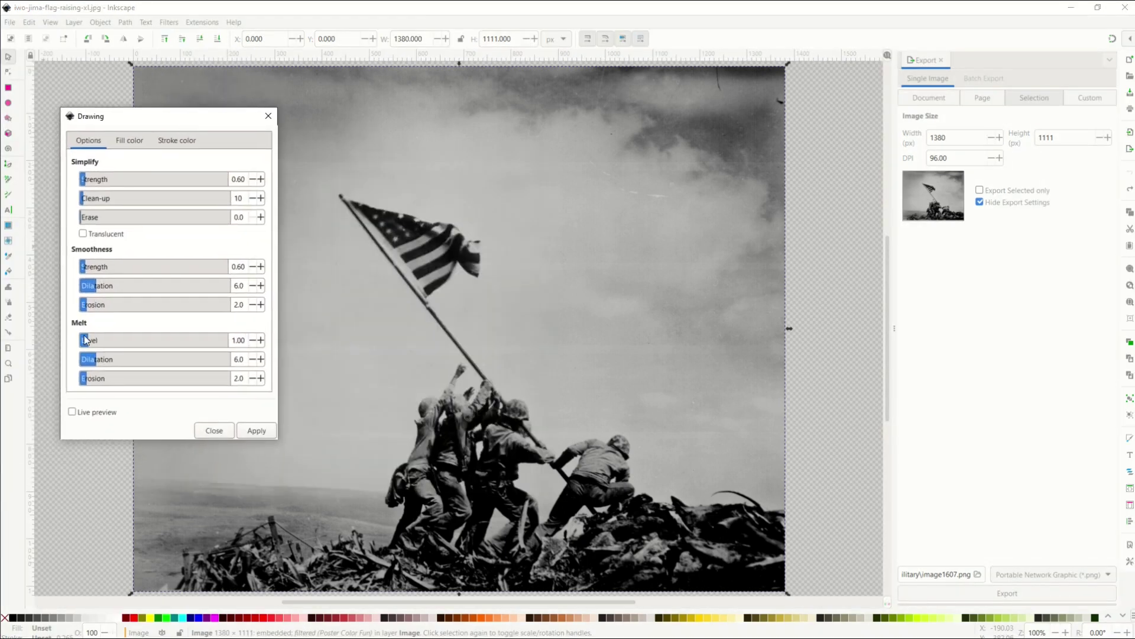
pyautogui.click(74, 413)
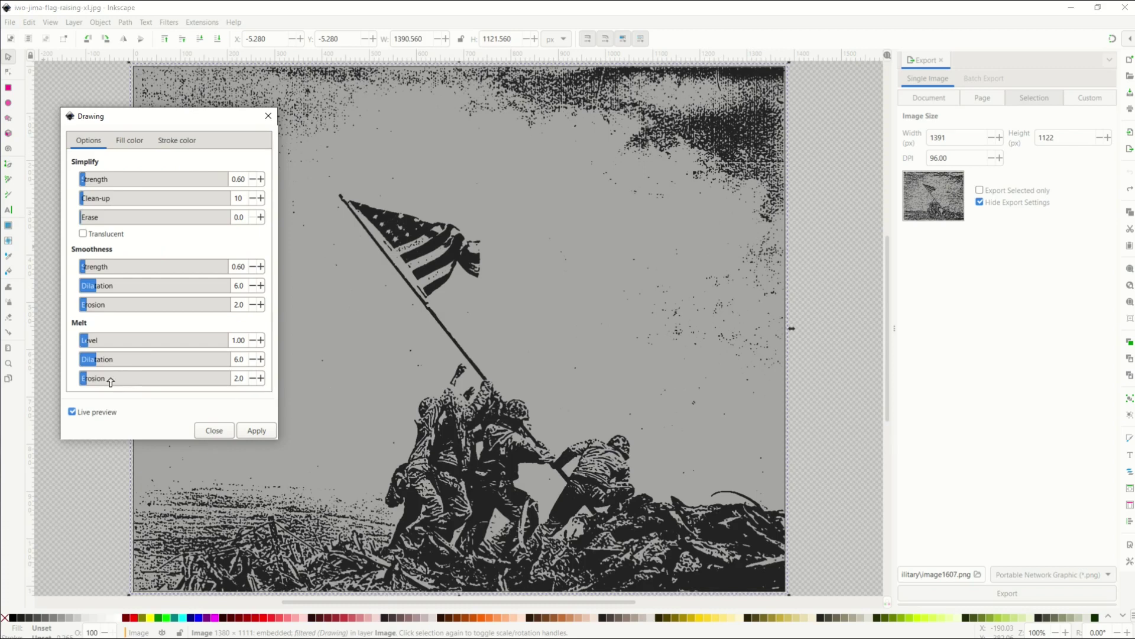
pyautogui.moveTo(87, 341)
pyautogui.mouseDown()
pyautogui.moveTo(133, 341)
pyautogui.moveTo(81, 341)
pyautogui.mouseUp()
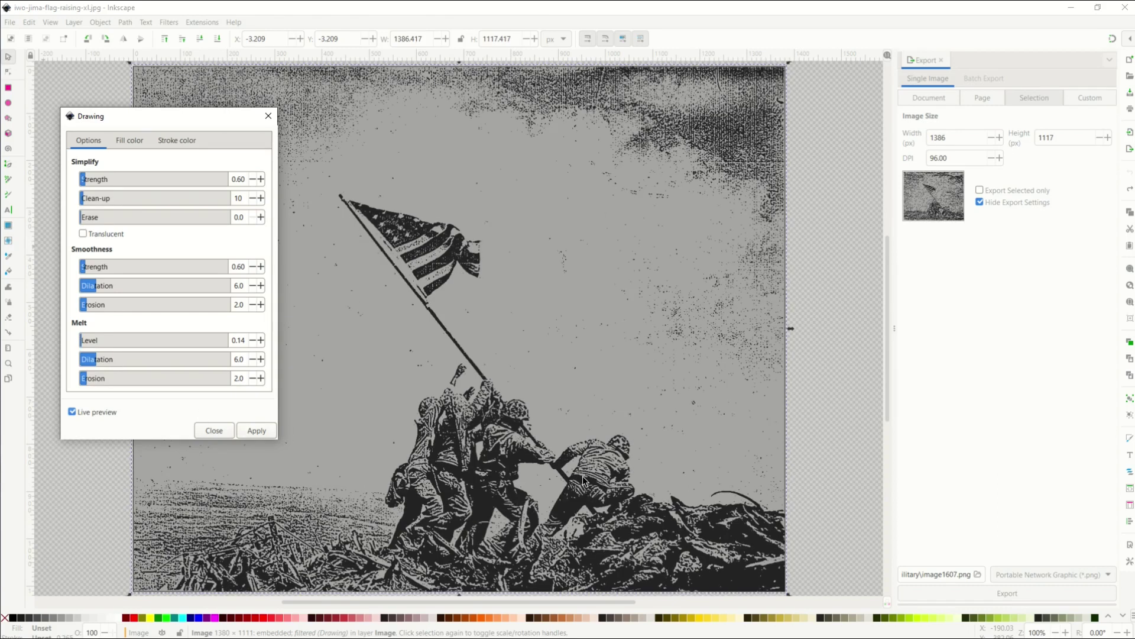
pyautogui.moveTo(228, 119)
pyautogui.mouseDown()
pyautogui.moveTo(172, 288)
pyautogui.moveTo(134, 157)
pyautogui.moveTo(38, 172)
pyautogui.moveTo(288, 158)
pyautogui.mouseUp()
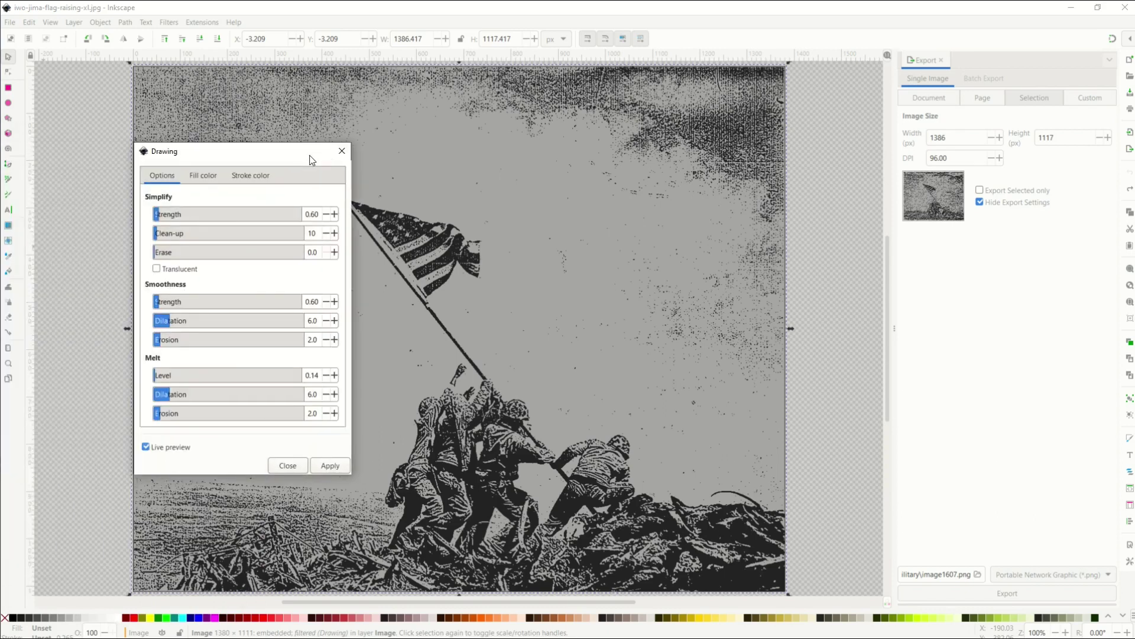
pyautogui.click(340, 157)
# Undo the Drawing filter so the photo is plain again.
pyautogui.hotkey('ctrl', 'z')
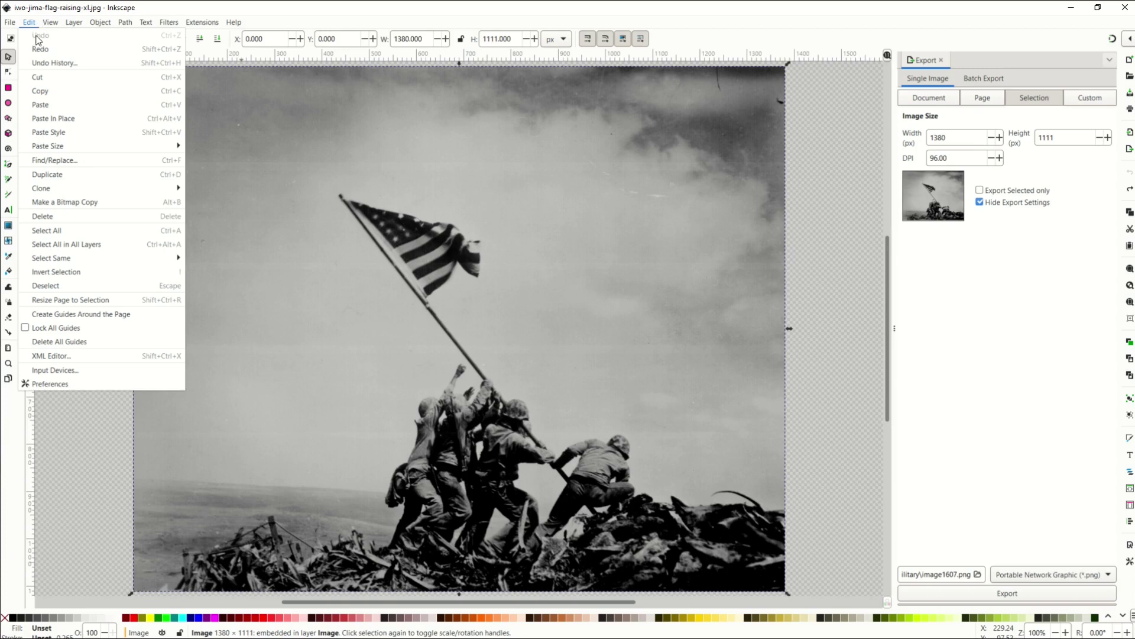
pyautogui.moveTo(73, 22)
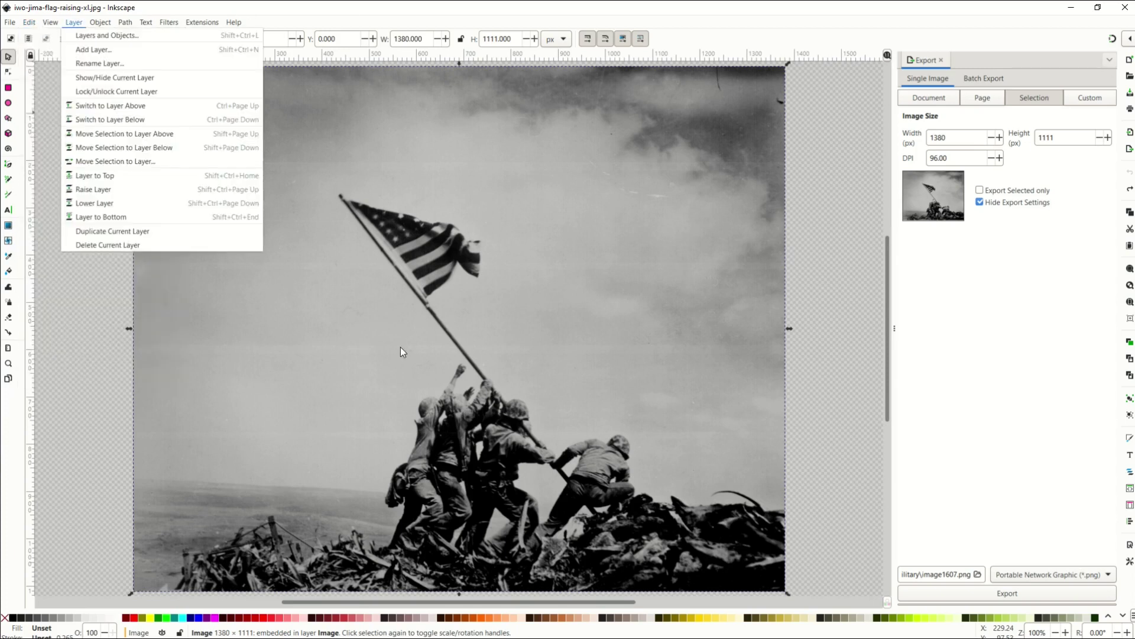
pyautogui.click(340, 21)
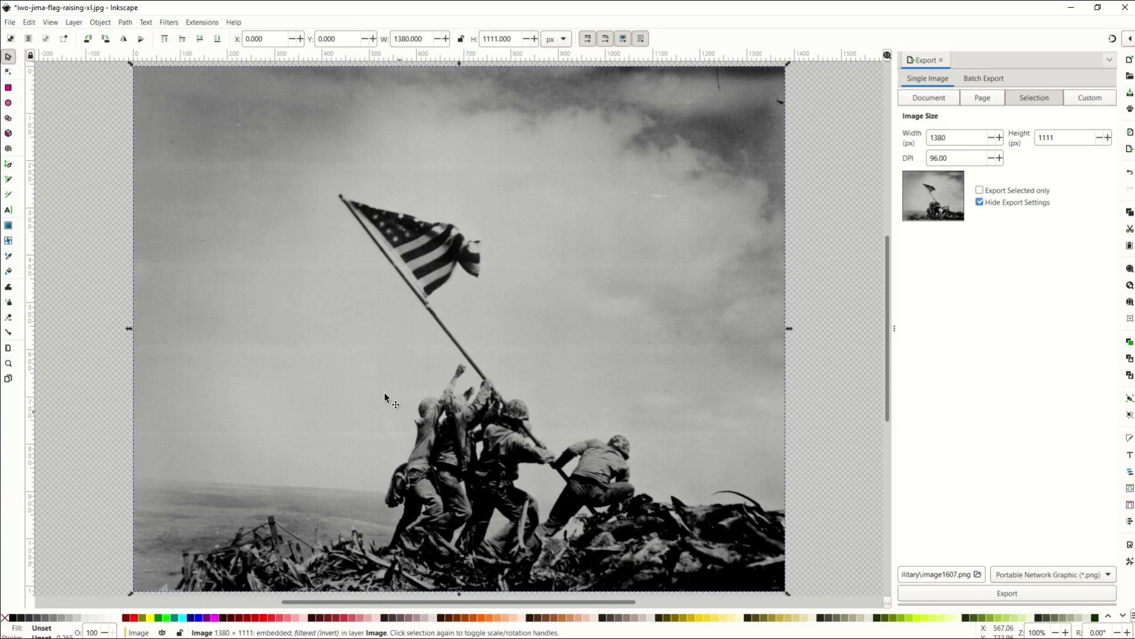
# Preview Color › Invert with lightness inversion on the photo, then cancel it.
pyautogui.click(168, 22)
pyautogui.moveTo(184, 76)
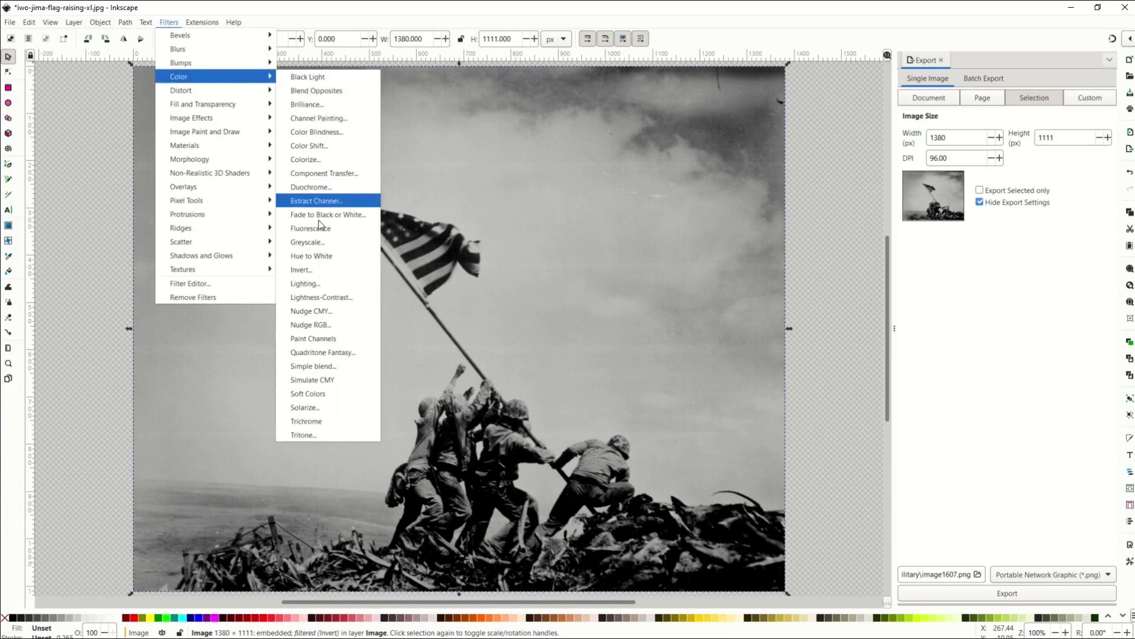
pyautogui.click(307, 269)
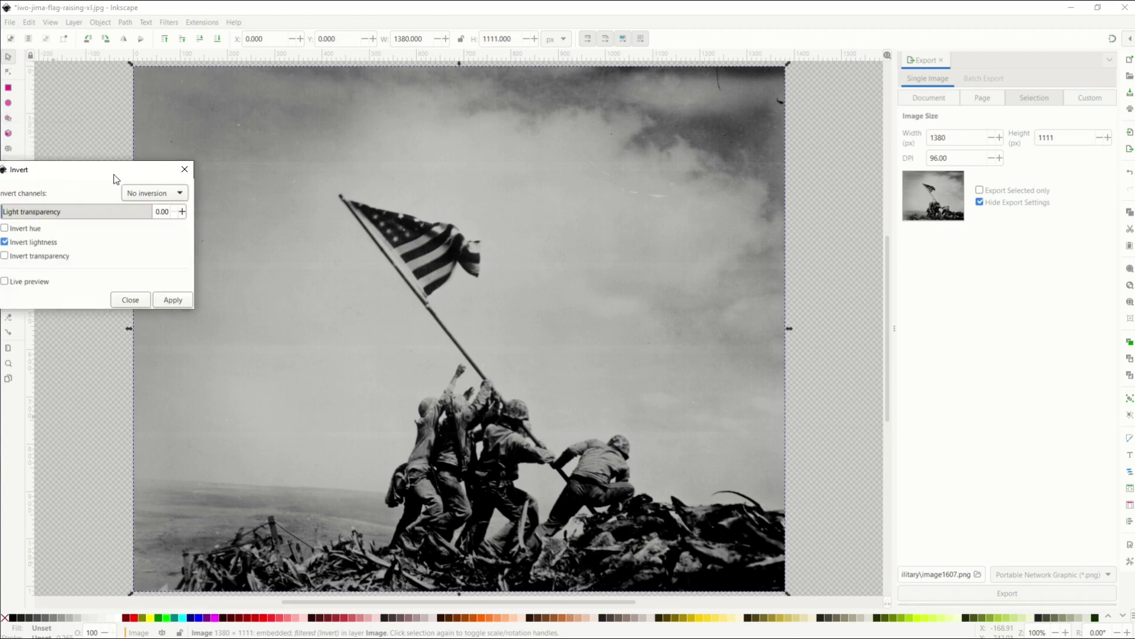
pyautogui.moveTo(114, 174); pyautogui.dragTo(229, 181)
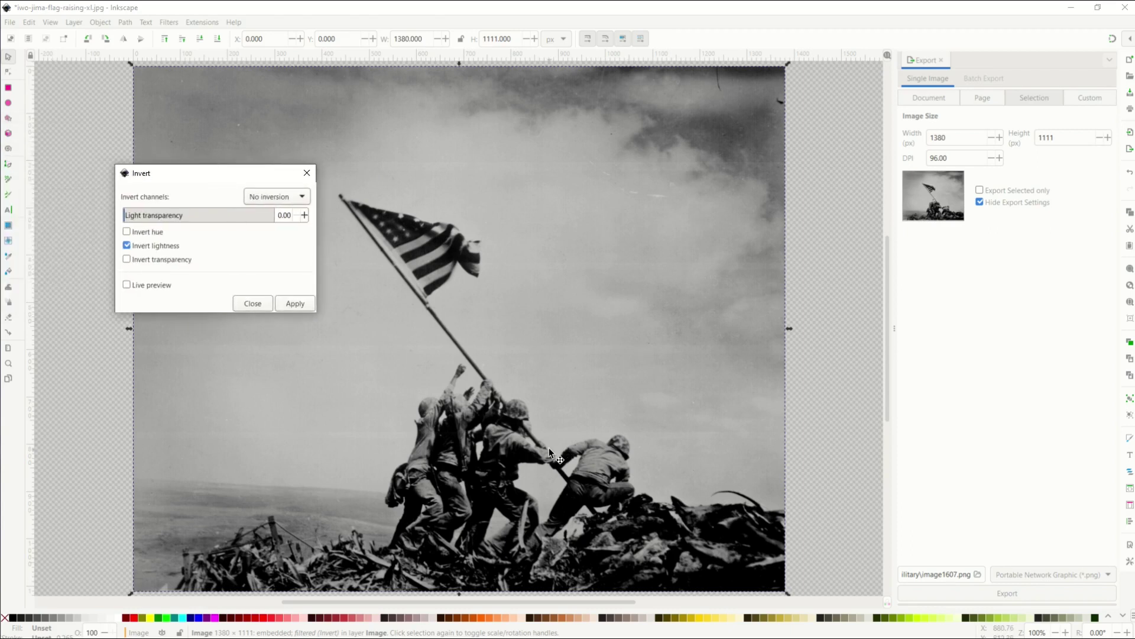
pyautogui.click(127, 245)
pyautogui.click(128, 247)
pyautogui.click(127, 285)
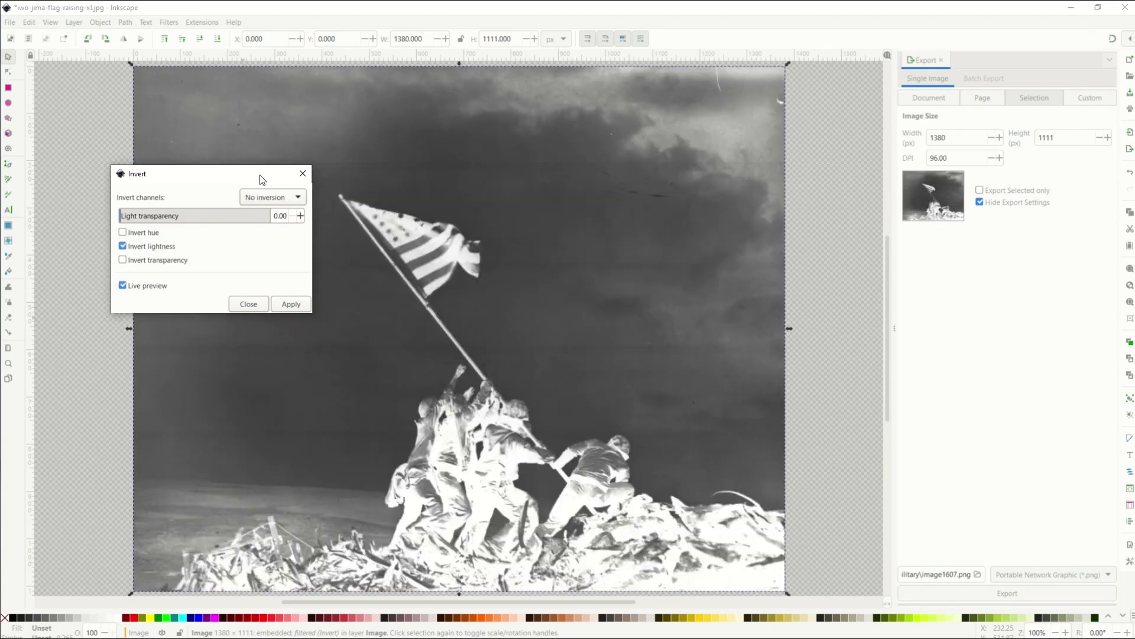
pyautogui.moveTo(260, 174); pyautogui.dragTo(155, 160)
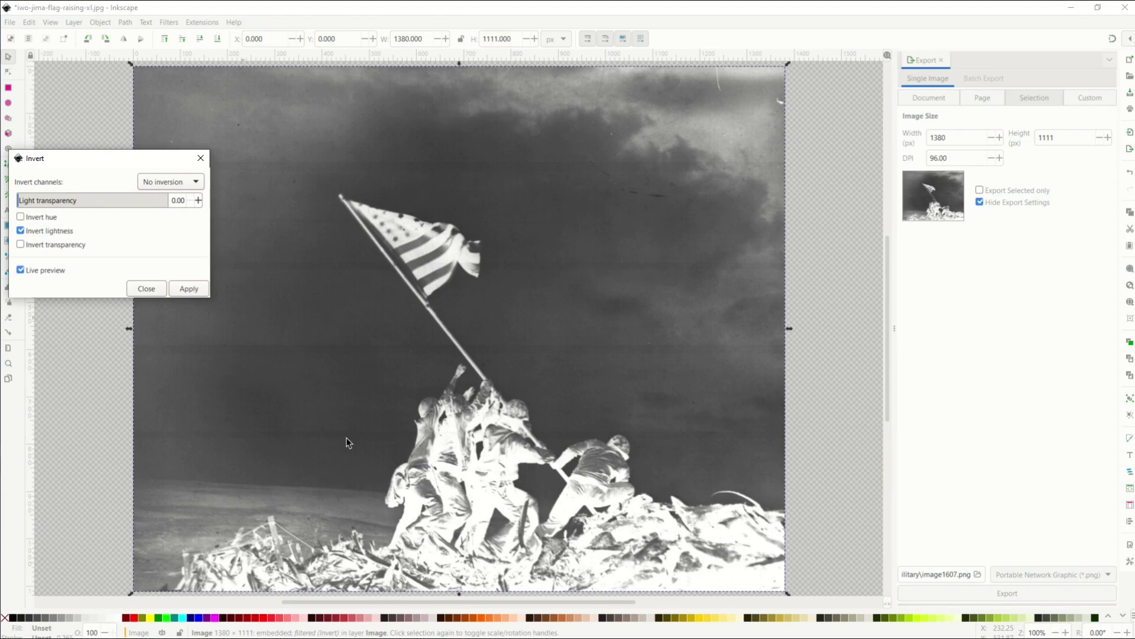
pyautogui.press('Escape')
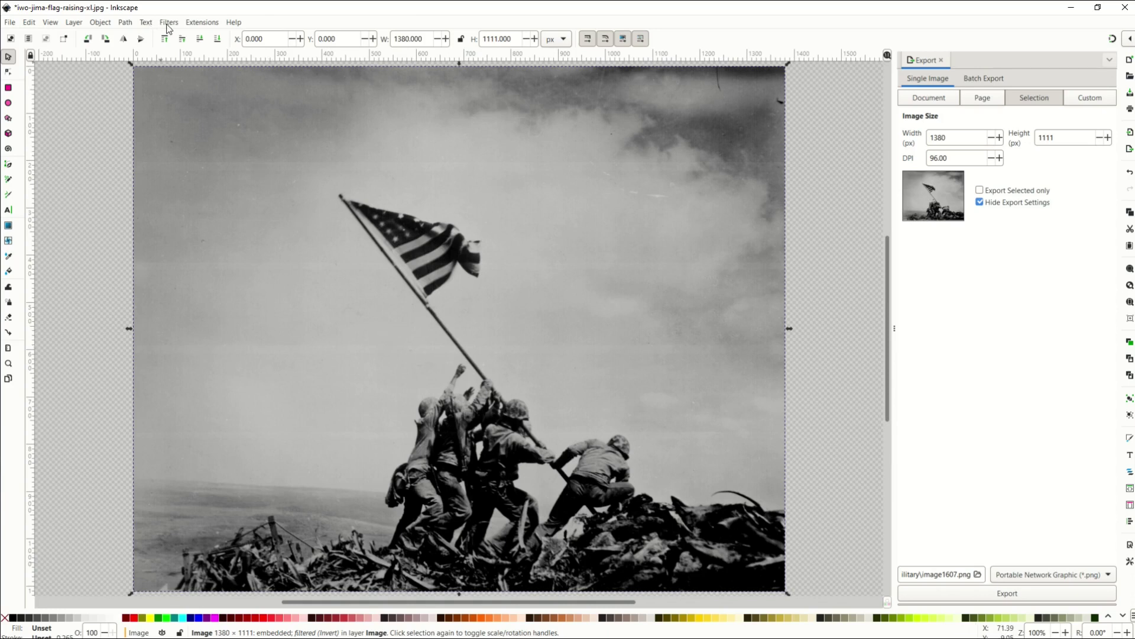
# Try the Bevels › Melted Jelly filter on the photo, then undo it.
pyautogui.click(168, 23)
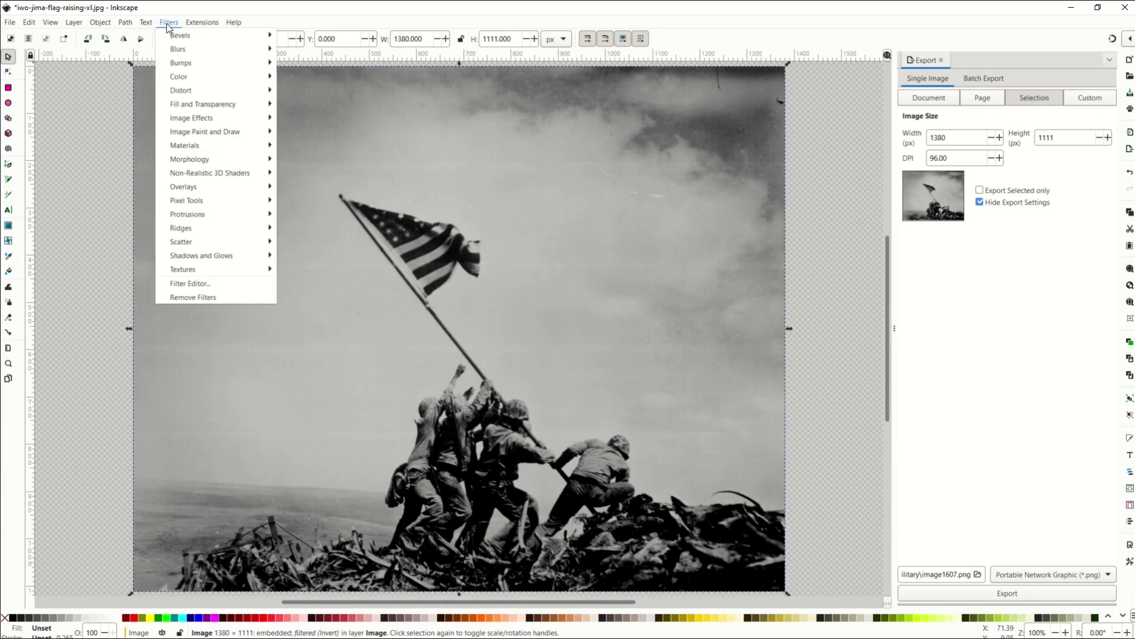
pyautogui.moveTo(222, 37)
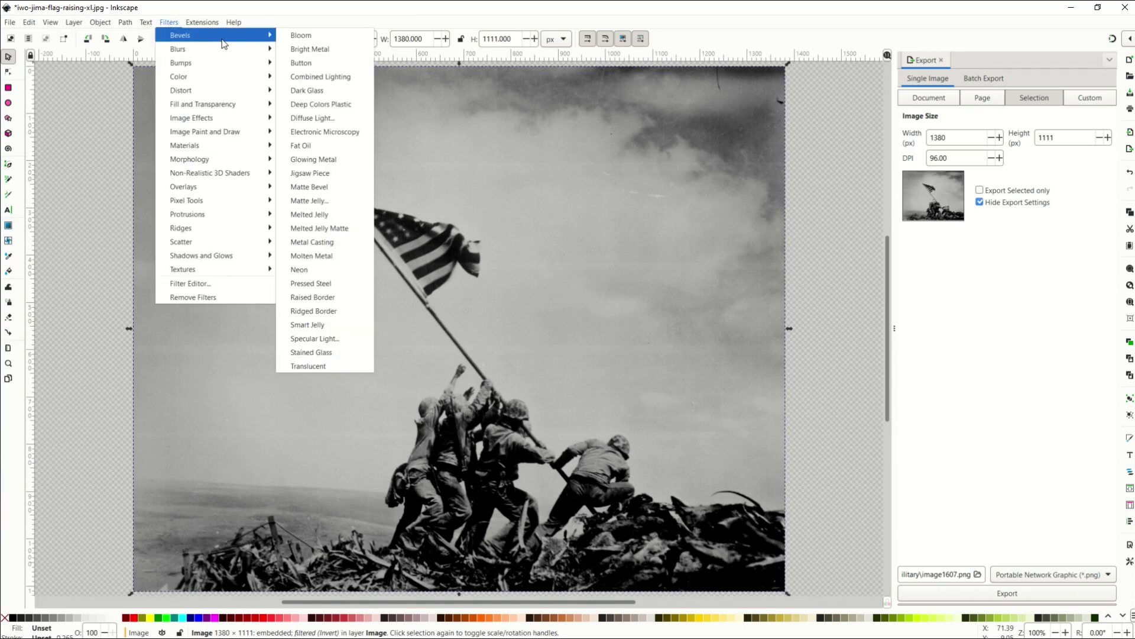
pyautogui.click(308, 215)
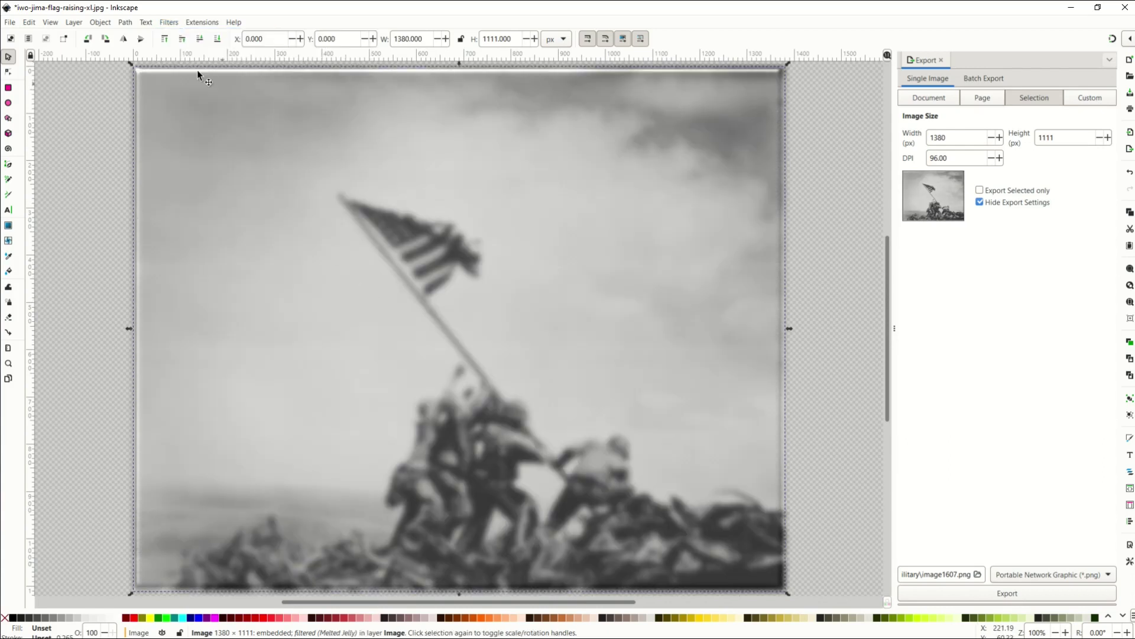
pyautogui.click(29, 22)
pyautogui.click(36, 36)
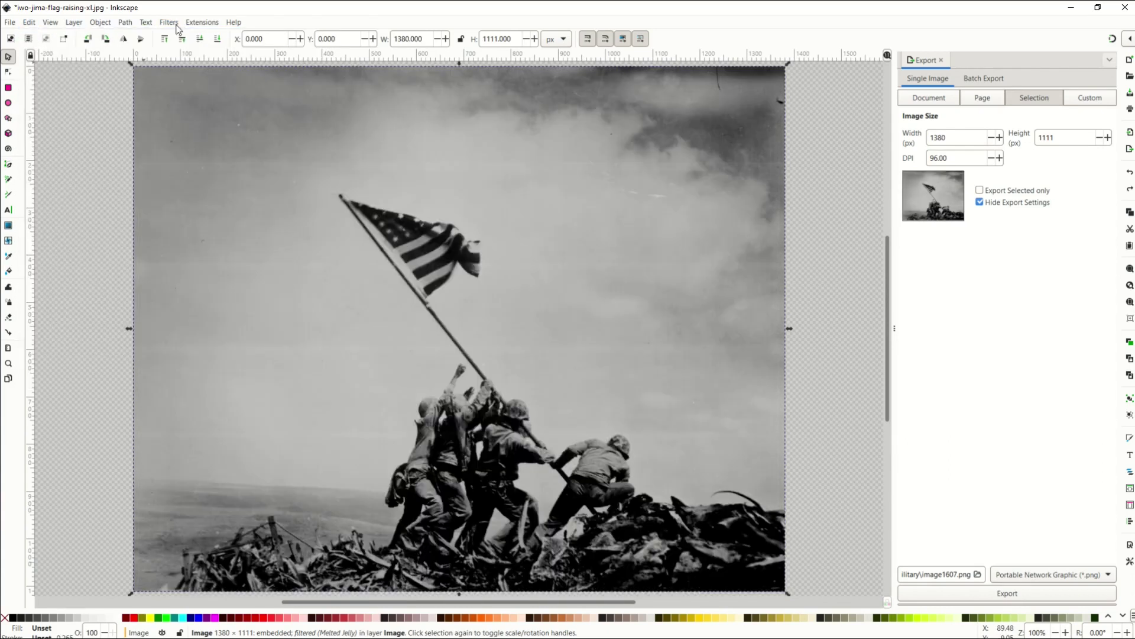
# Apply the Materials › Enamel Jewelry filter to the photo.
pyautogui.click(175, 24)
pyautogui.moveTo(207, 147)
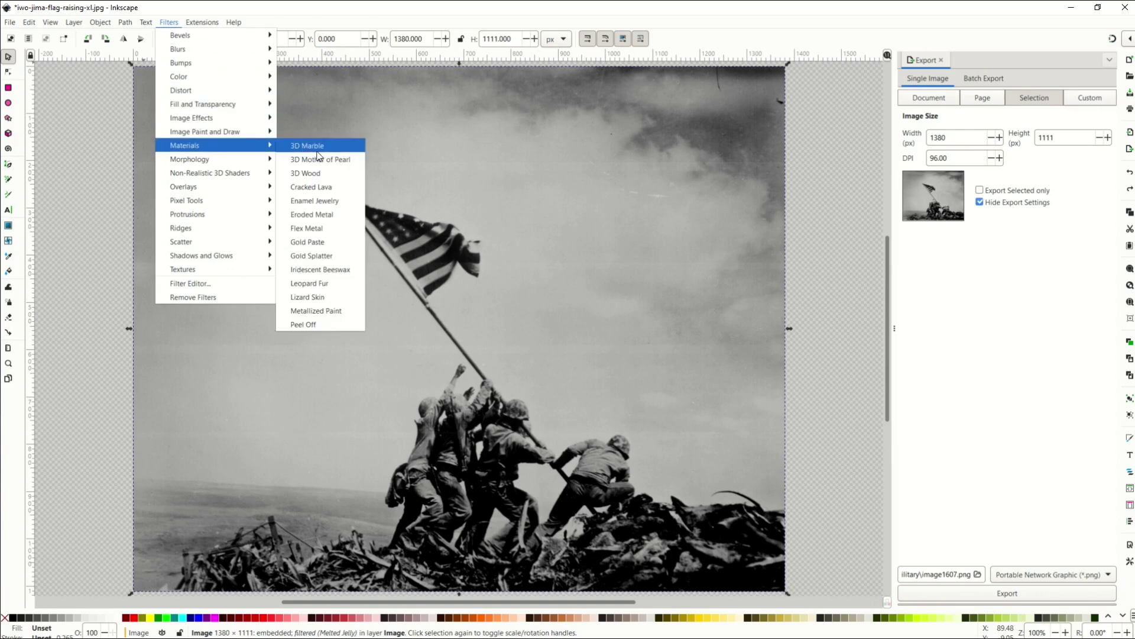
pyautogui.click(316, 201)
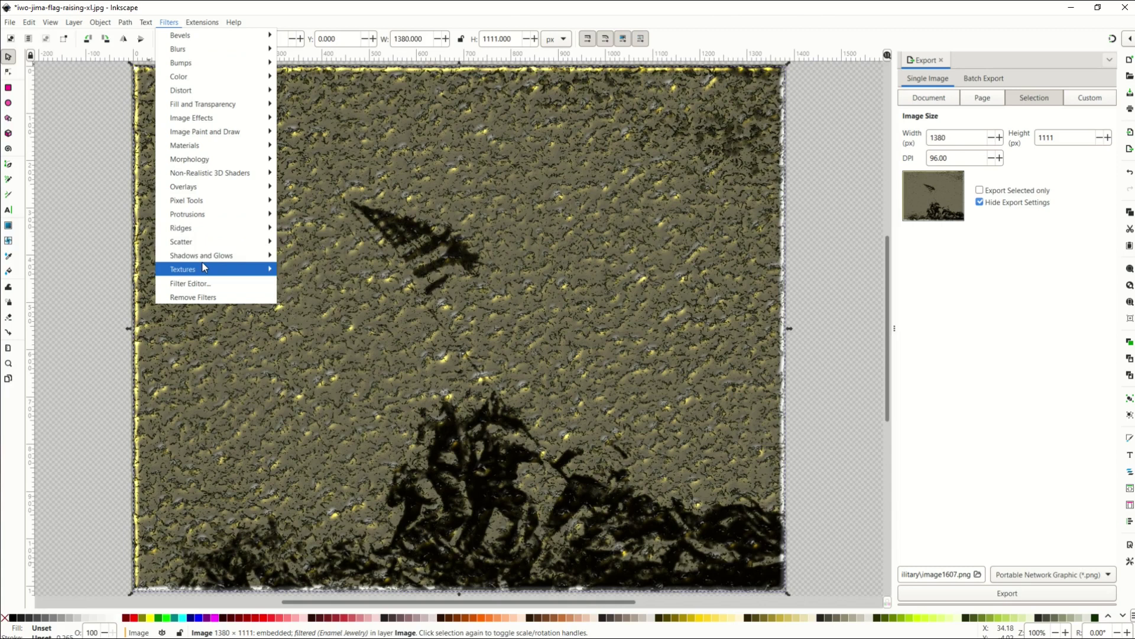
pyautogui.moveTo(204, 268)
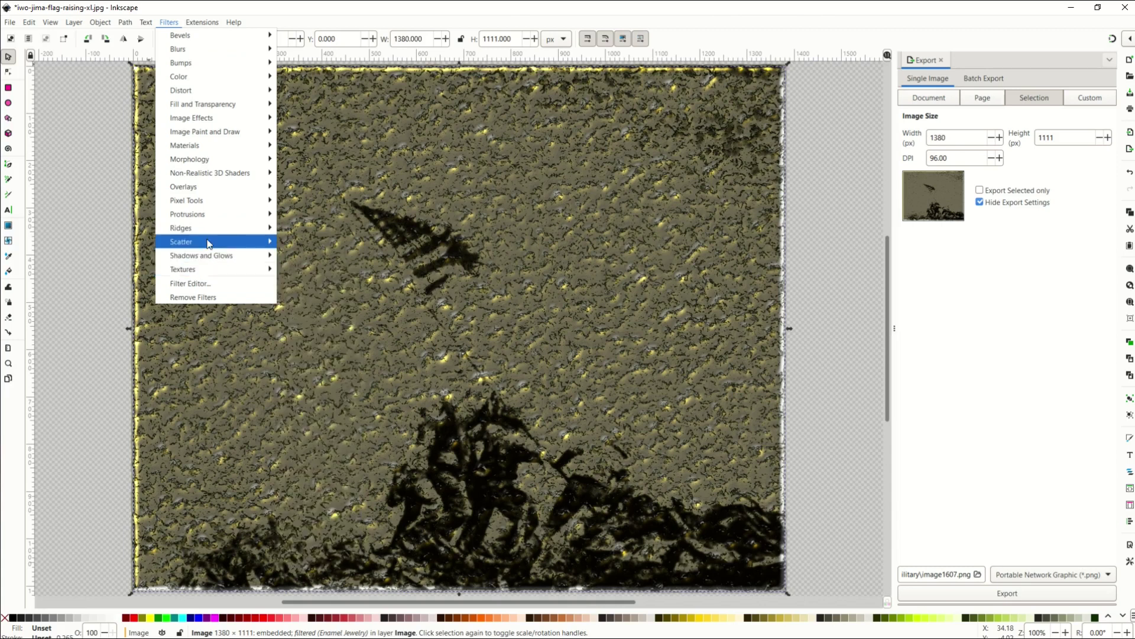
pyautogui.moveTo(210, 218)
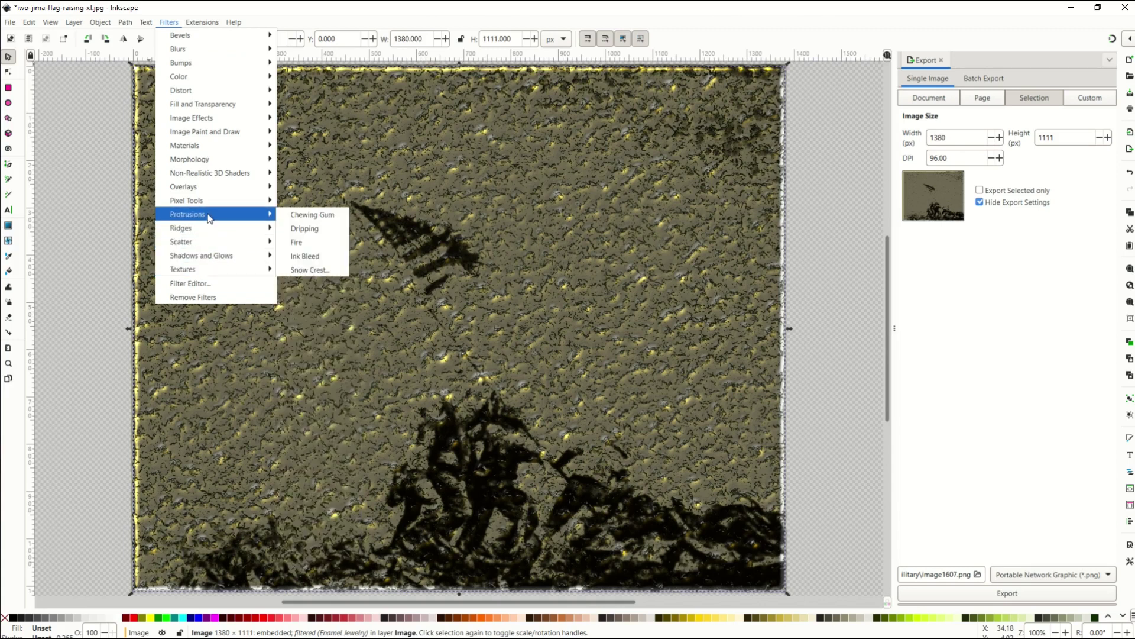